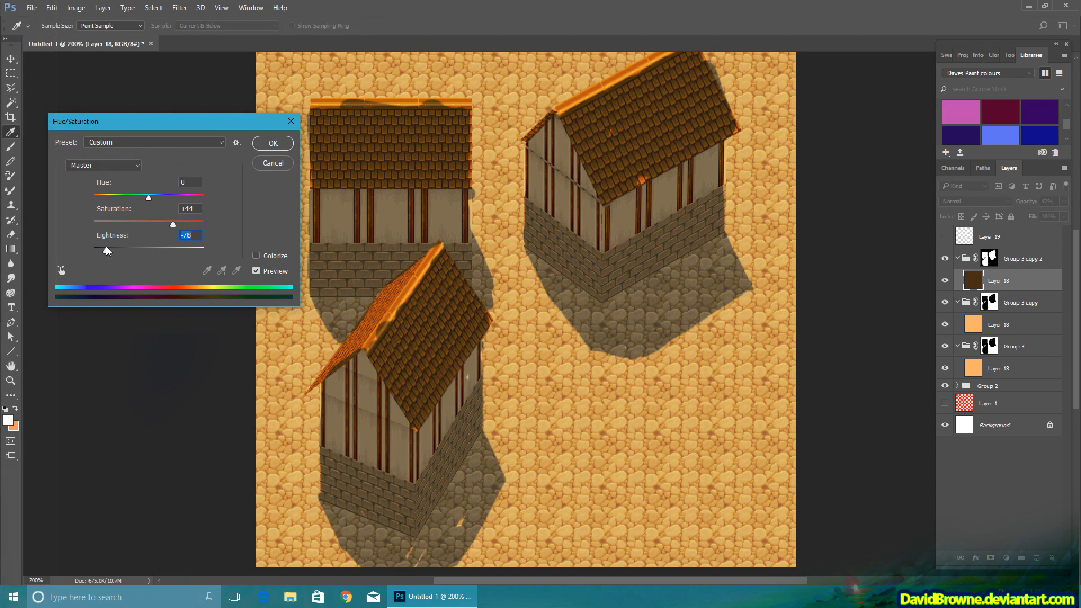
drag(149, 197, 128, 207)
key(Tab)
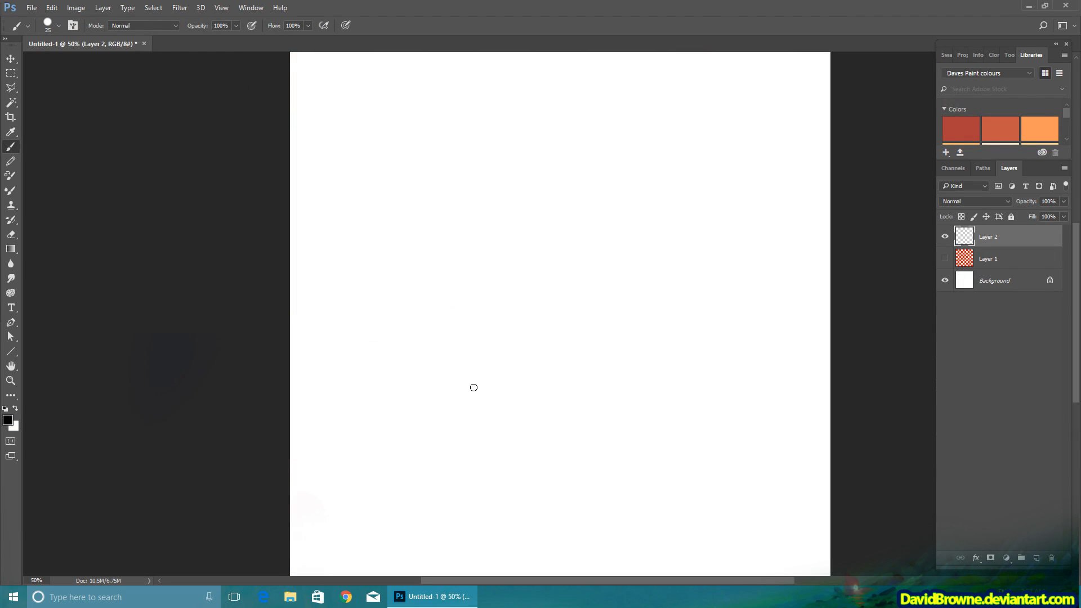
Draw a long horizontal ground line across the blank canvas with a small box standing on it
drag(350, 356, 781, 372)
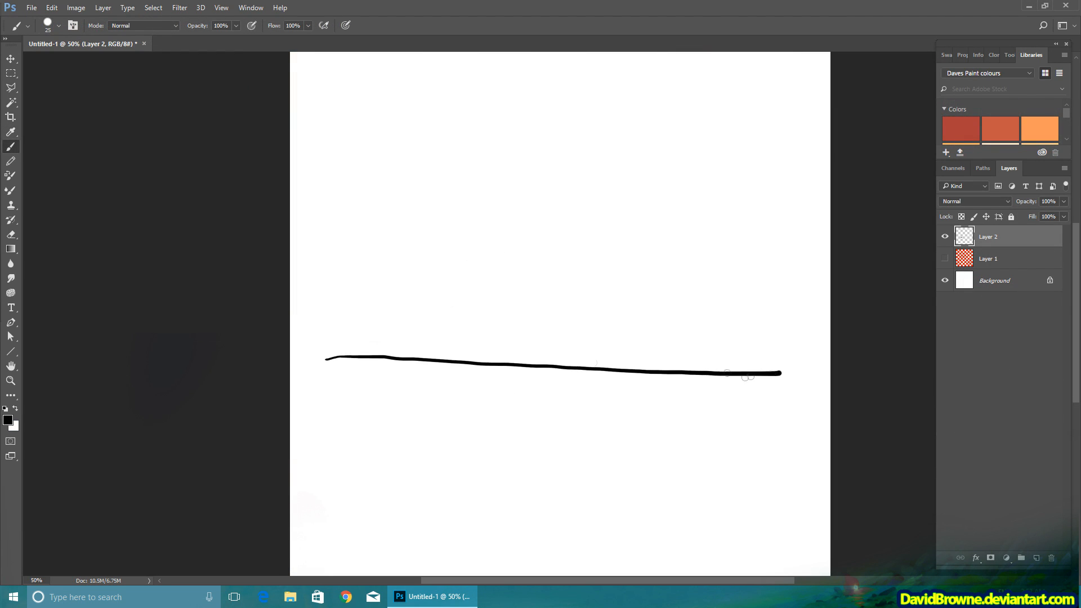
mouse_move(450, 358)
mouse_down()
mouse_move(455, 326)
mouse_move(488, 347)
mouse_up()
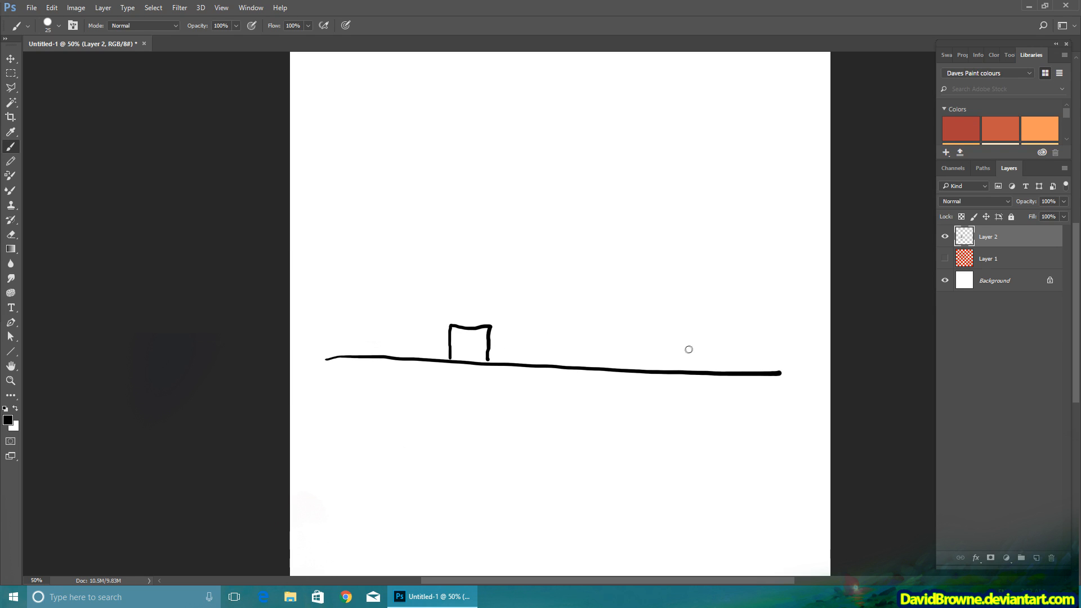
drag(711, 162, 555, 231)
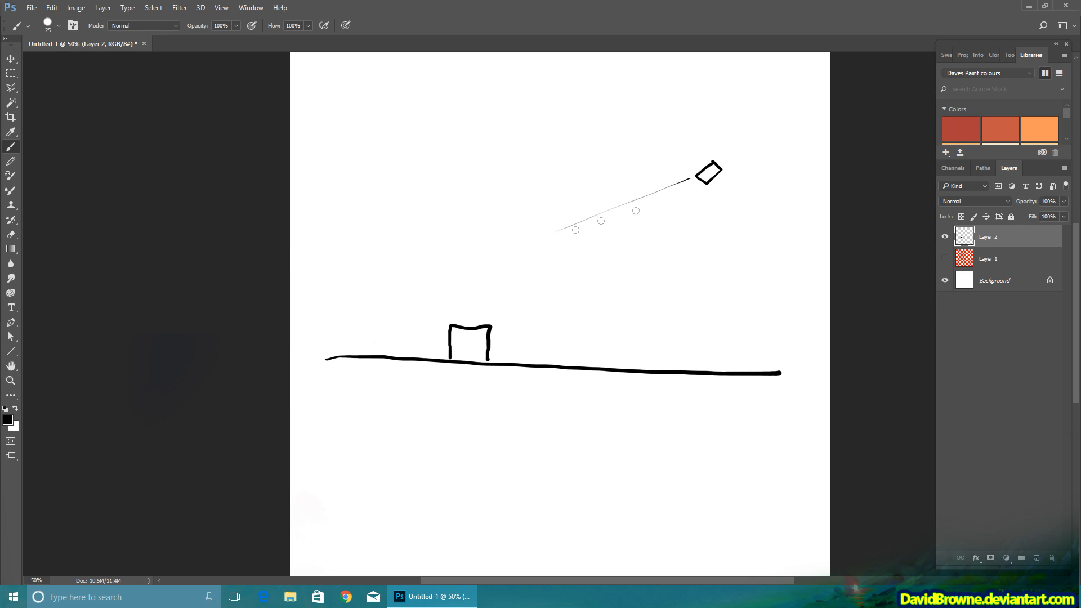
drag(702, 192, 676, 288)
mouse_move(674, 199)
mouse_down()
mouse_move(475, 359)
mouse_move(543, 332)
mouse_up()
drag(541, 327, 547, 337)
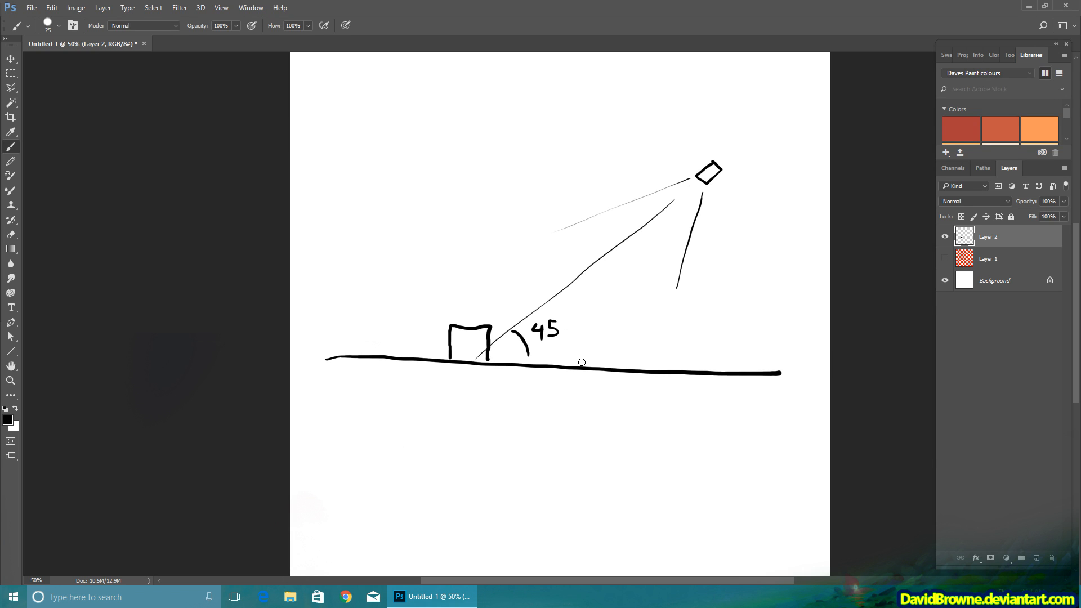
key(ctrl+alt+z)
key(ctrl+alt+z)
key(ctrl+alt+z)
key(ctrl+alt+z)
key(ctrl+alt+z)
key(ctrl+alt+z)
key(ctrl+alt+z)
key(ctrl+alt+z)
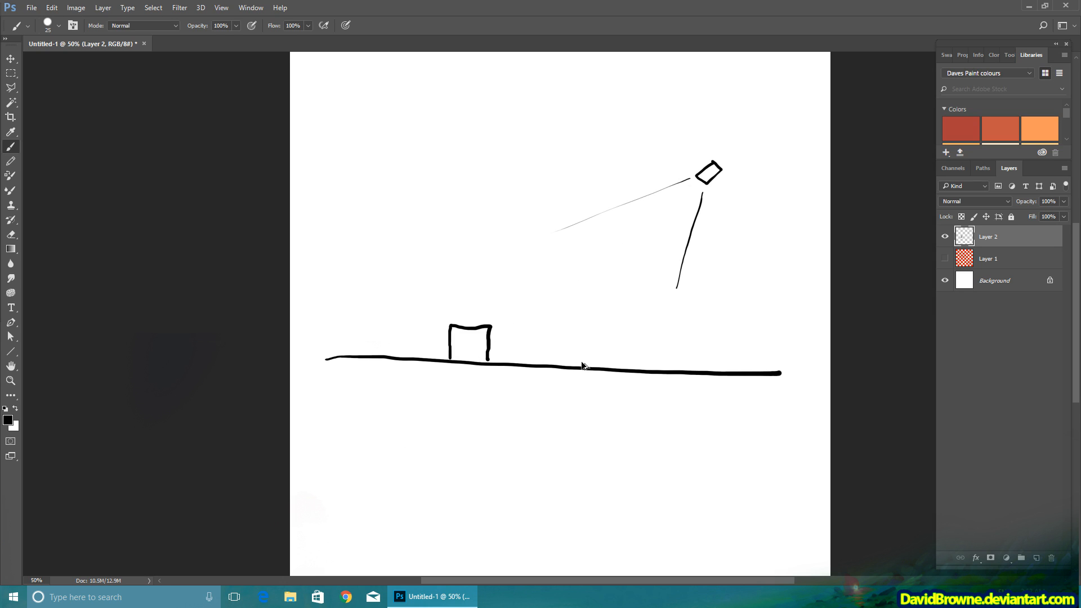
On a new layer, sketch a camera viewing the box at a labelled 45° angle, plus a steeper and a shallower camera with sight lines
click(1037, 558)
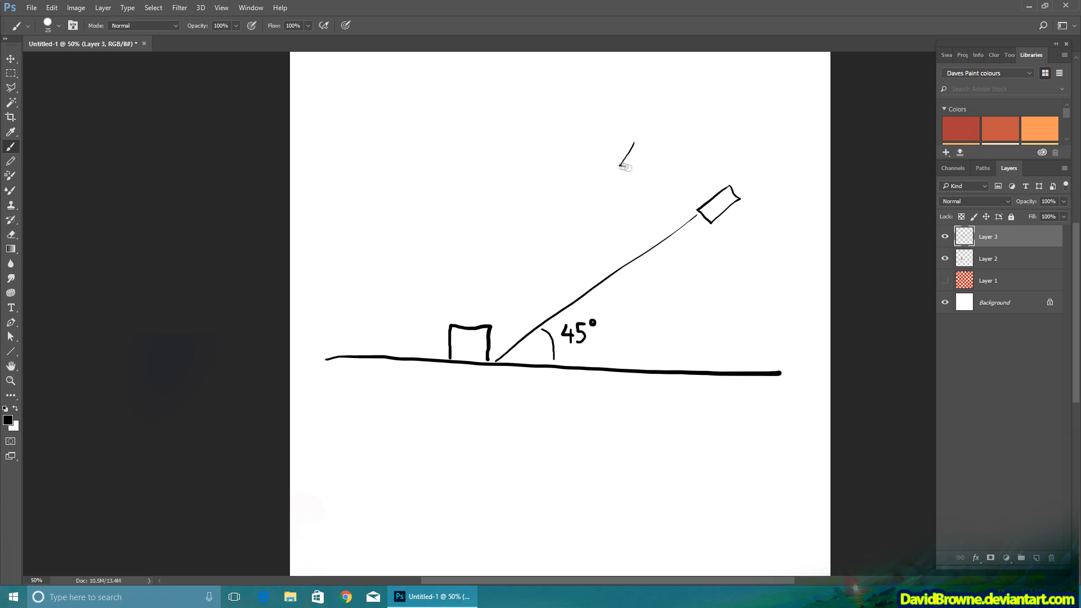
drag(621, 165, 635, 169)
drag(634, 138, 636, 169)
drag(621, 176, 489, 362)
mouse_move(739, 257)
mouse_down()
mouse_move(742, 269)
mouse_move(770, 258)
mouse_up()
mouse_move(741, 266)
mouse_down()
mouse_move(770, 260)
mouse_move(601, 323)
mouse_up()
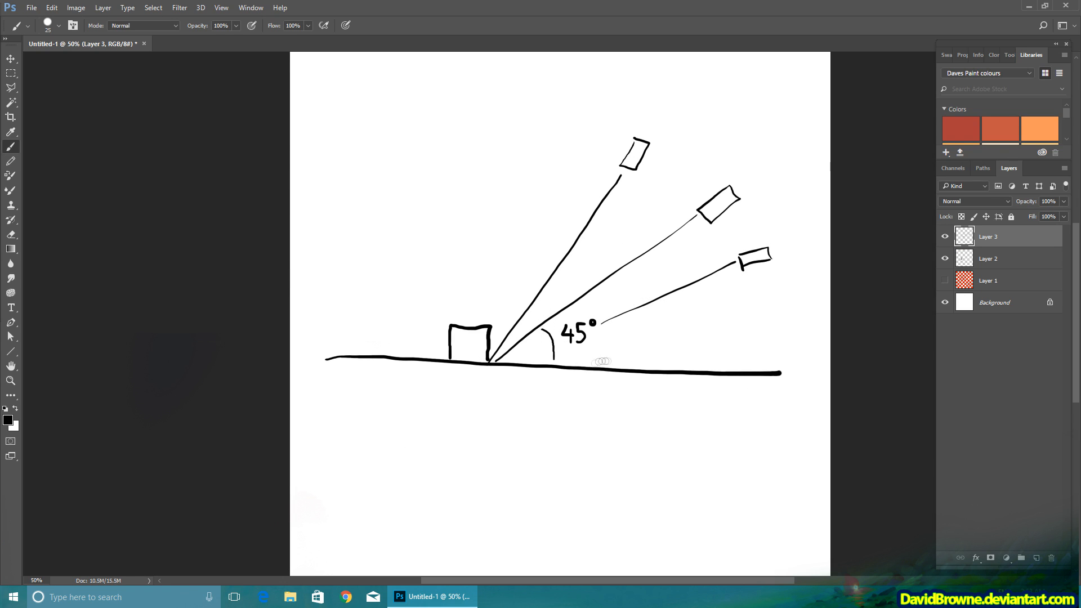
Add two more cameras with sight lines, one near ground level and one almost overhead
drag(752, 308, 779, 319)
drag(738, 315, 638, 336)
drag(563, 120, 574, 151)
drag(556, 158, 492, 333)
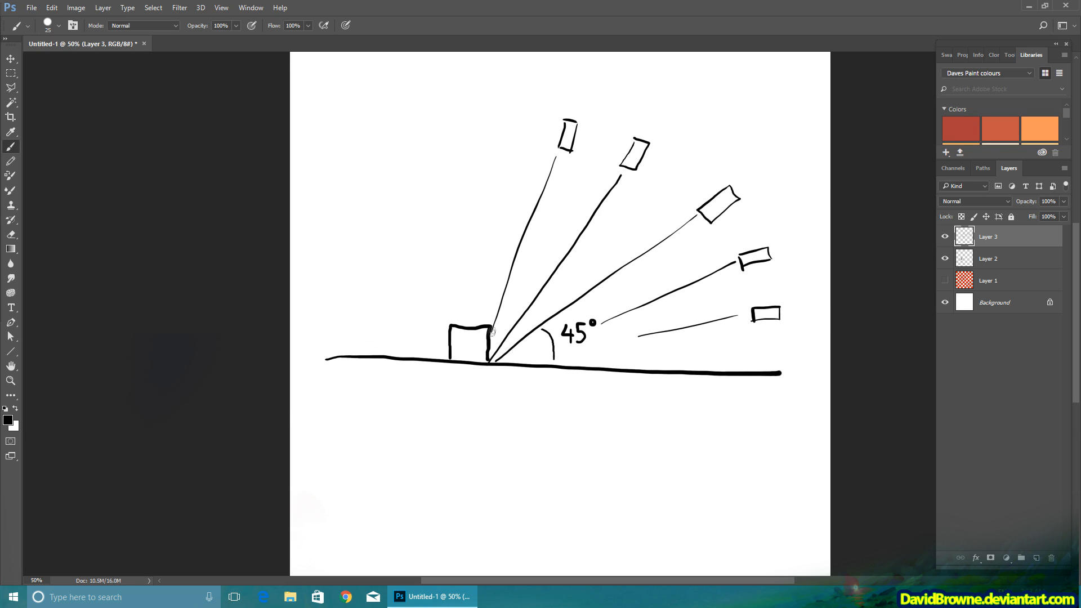
drag(510, 423, 523, 439)
drag(524, 445, 522, 452)
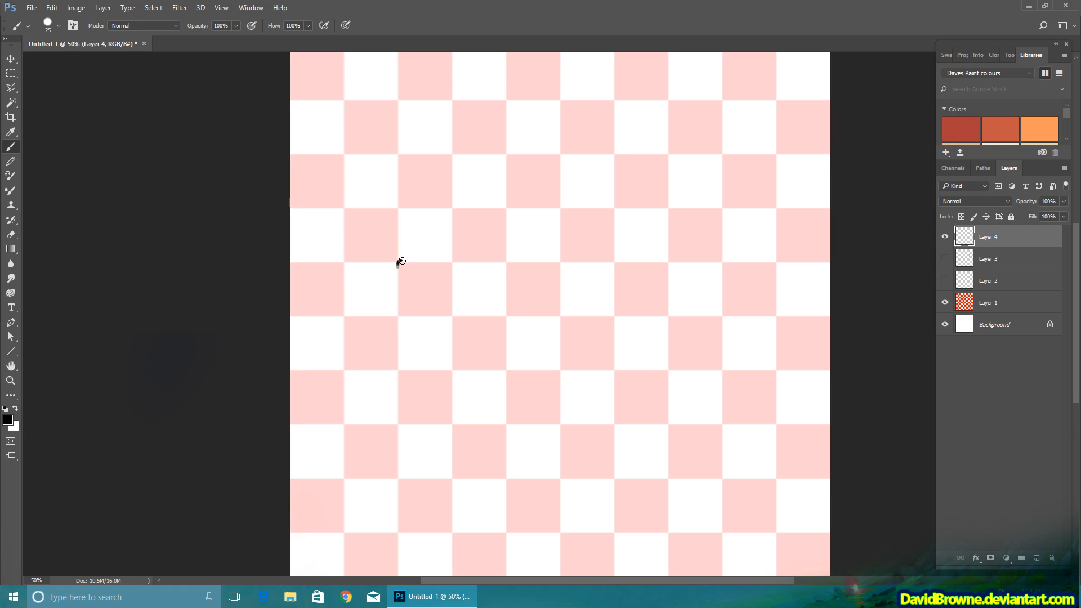
Draw a house's front wall with a door and two small windows over the checkered grid on Layer 4
mouse_move(400, 260)
mouse_down()
mouse_move(395, 367)
mouse_move(543, 362)
mouse_move(563, 301)
mouse_move(561, 261)
mouse_move(389, 261)
mouse_up()
mouse_move(444, 365)
mouse_down()
mouse_move(468, 335)
mouse_move(467, 364)
mouse_up()
mouse_move(488, 315)
mouse_down()
mouse_move(505, 311)
mouse_move(489, 309)
mouse_up()
drag(519, 306, 521, 305)
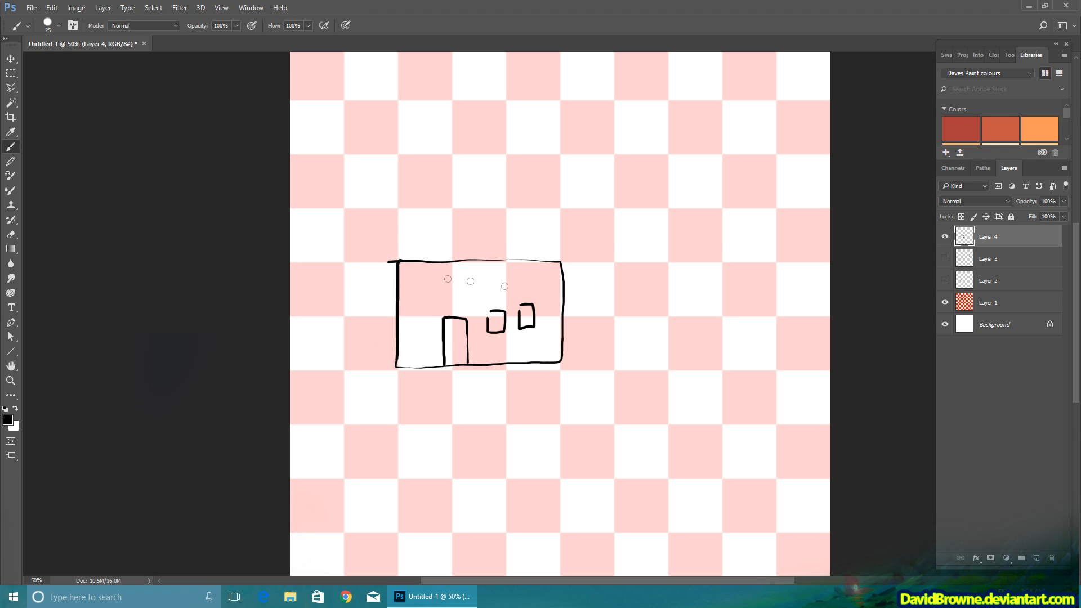
Draw the roof above the house's front wall and put a question mark beside it
mouse_move(388, 261)
mouse_down()
mouse_move(399, 191)
mouse_move(529, 183)
mouse_move(570, 260)
mouse_up()
drag(605, 173, 615, 191)
click(616, 201)
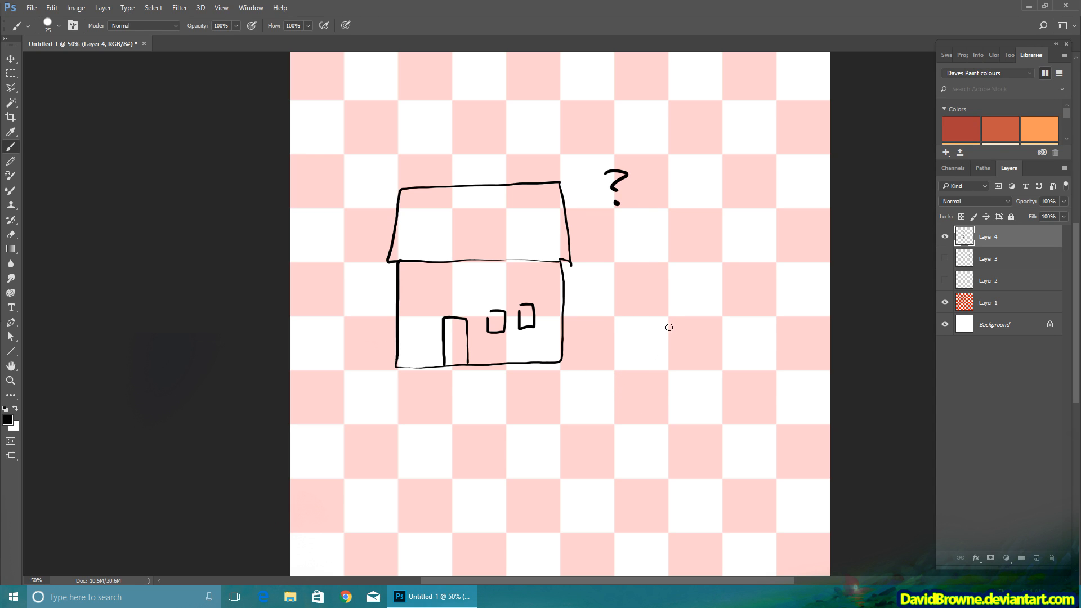
Draw a box two grid squares tall with its lower half hatched, and a rotated version beside it with the right face hatched
mouse_move(669, 336)
mouse_down()
mouse_move(678, 366)
mouse_move(719, 363)
mouse_move(718, 264)
mouse_move(680, 262)
mouse_move(670, 294)
mouse_move(671, 317)
mouse_move(704, 318)
mouse_move(714, 360)
mouse_up()
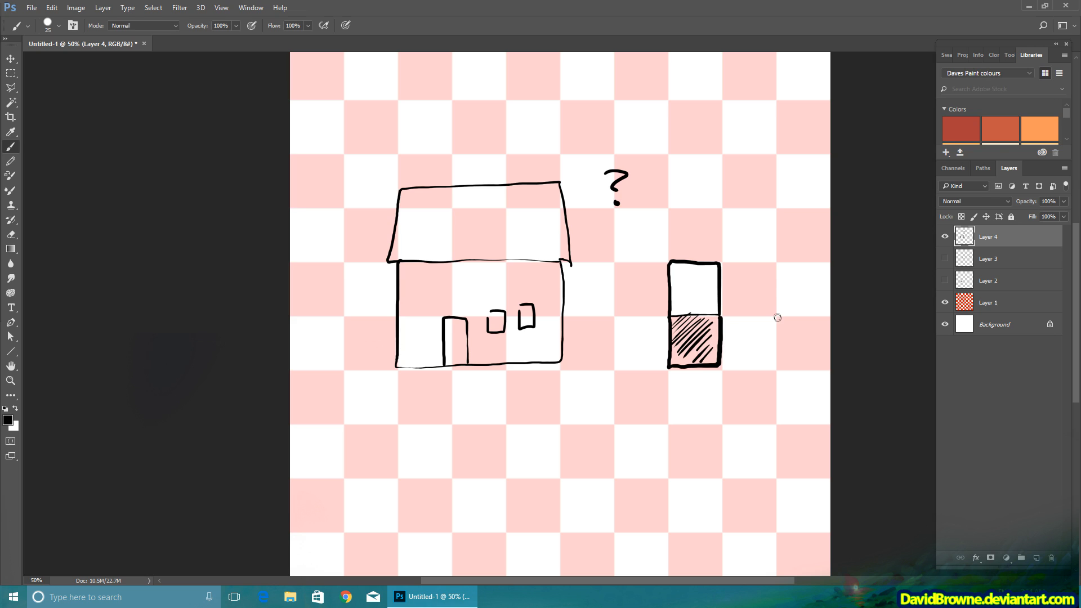
mouse_move(776, 263)
mouse_down()
mouse_move(751, 287)
mouse_move(780, 312)
mouse_move(800, 296)
mouse_move(796, 281)
mouse_move(751, 289)
mouse_move(753, 337)
mouse_move(767, 360)
mouse_move(798, 353)
mouse_move(806, 330)
mouse_move(782, 355)
mouse_up()
drag(804, 295, 786, 360)
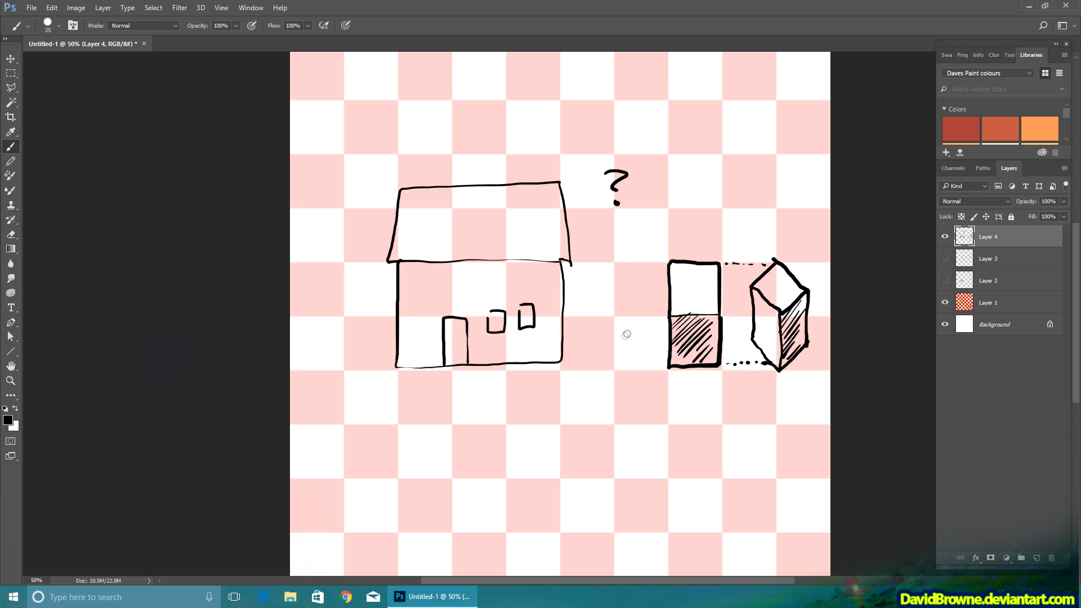
Write the label "45°" beneath the pair of boxes beside the house
mouse_move(702, 379)
mouse_down()
mouse_move(698, 397)
mouse_move(721, 396)
mouse_up()
drag(715, 385, 716, 414)
drag(725, 380, 726, 411)
drag(726, 380, 744, 383)
Draw a front-view box below the house with a tall blank top and a short hatched front face
mouse_move(401, 514)
mouse_down()
mouse_move(398, 476)
mouse_move(453, 534)
mouse_move(452, 476)
mouse_move(416, 448)
mouse_move(399, 478)
mouse_move(451, 498)
mouse_move(412, 508)
mouse_up()
mouse_move(405, 532)
mouse_down()
mouse_move(436, 500)
mouse_move(450, 503)
mouse_up()
drag(442, 530, 453, 514)
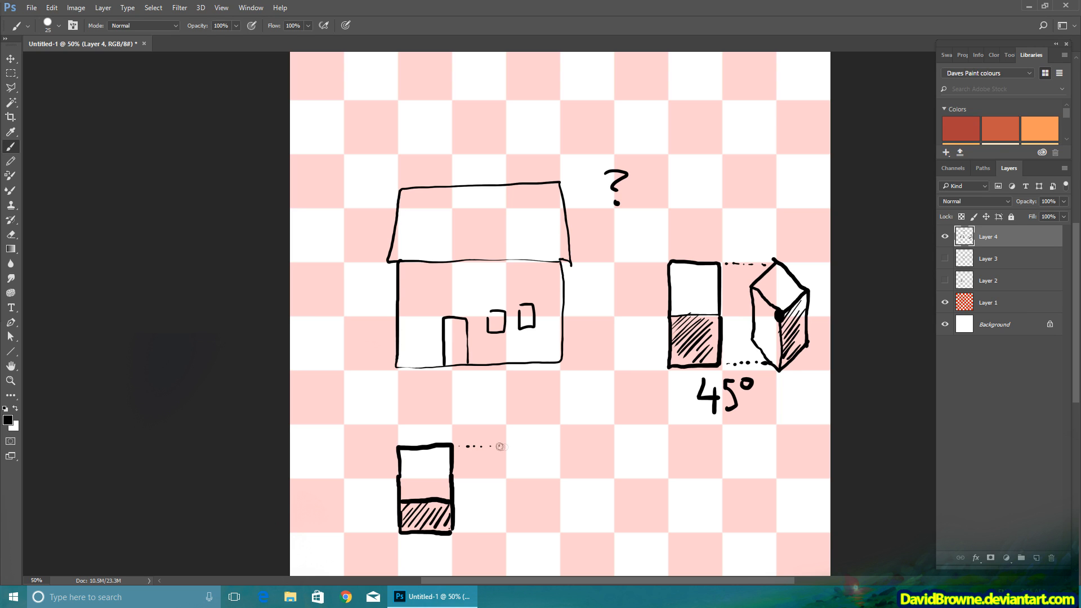
Draw the rotated version of the box below the house, hatch its side faces and label it "66°~"
mouse_move(505, 481)
mouse_down()
mouse_move(548, 463)
mouse_move(533, 505)
mouse_move(561, 477)
mouse_move(505, 509)
mouse_up()
drag(505, 508, 535, 532)
drag(535, 532, 565, 502)
drag(563, 476, 562, 502)
mouse_move(519, 496)
mouse_down()
mouse_move(508, 509)
mouse_move(518, 523)
mouse_up()
drag(557, 489, 533, 518)
drag(561, 498, 542, 513)
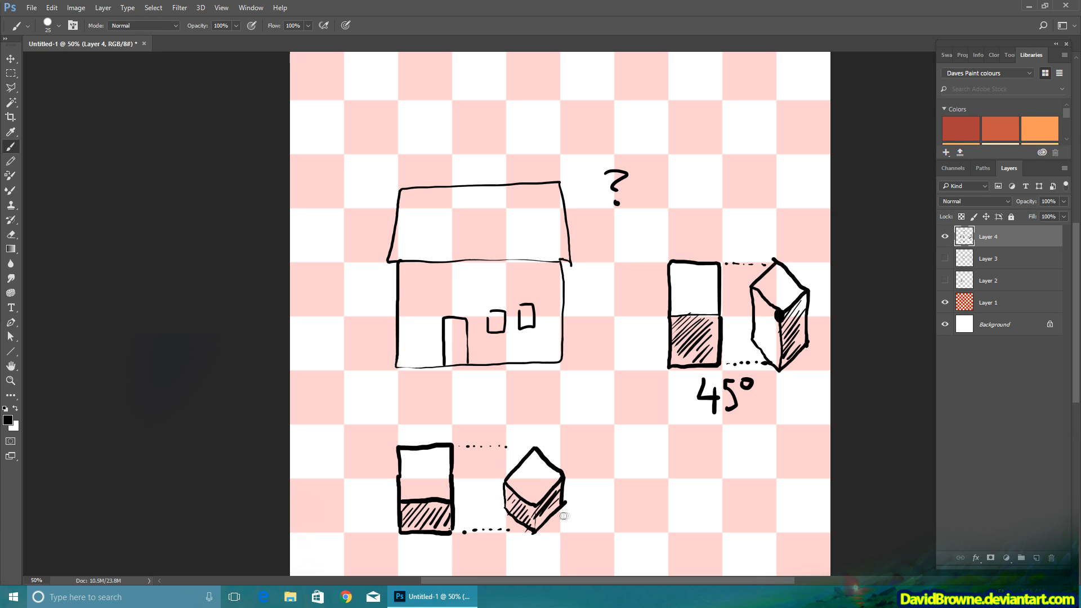
mouse_move(583, 438)
mouse_down()
mouse_move(576, 453)
mouse_move(588, 453)
mouse_up()
drag(605, 436, 637, 445)
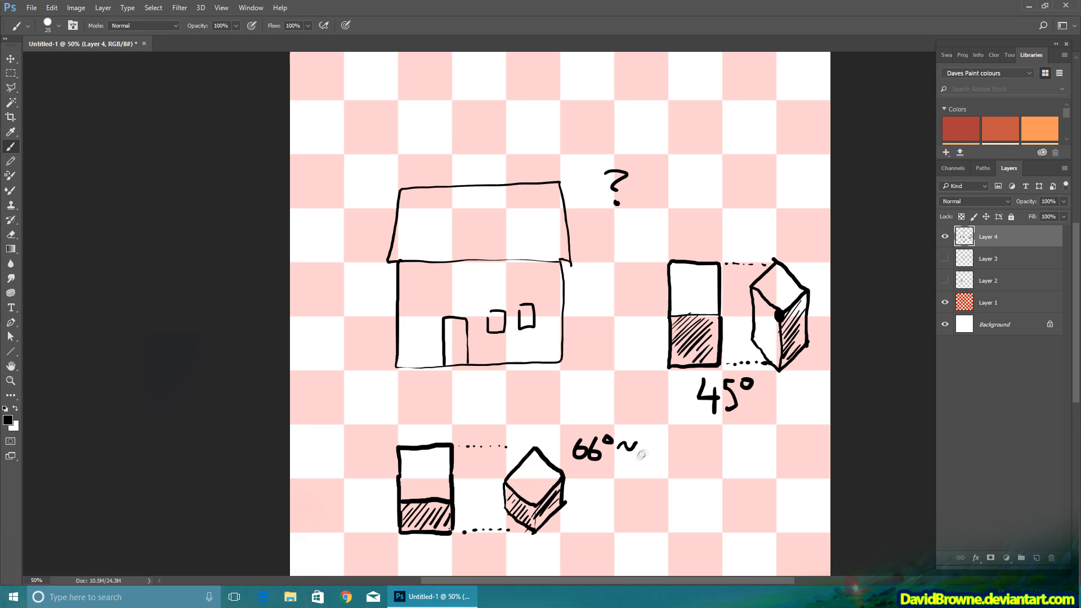
Draw a front-view box above the 45° example with a short blank top and a tall hatched front face
mouse_move(719, 101)
mouse_down()
mouse_move(668, 99)
mouse_move(718, 76)
mouse_move(719, 99)
mouse_up()
drag(704, 99, 670, 100)
click(748, 74)
drag(727, 147, 737, 145)
drag(692, 102, 673, 124)
drag(702, 101, 675, 133)
mouse_move(697, 121)
mouse_down()
mouse_move(679, 145)
mouse_move(687, 142)
mouse_up()
drag(710, 127, 695, 141)
drag(708, 134, 702, 142)
Draw the rotated version of the short-topped box, hatch its right face and label the pair "22°~"
mouse_move(782, 71)
mouse_down()
mouse_move(805, 91)
mouse_move(758, 89)
mouse_move(761, 129)
mouse_move(789, 143)
mouse_up()
drag(790, 143, 813, 125)
drag(813, 83, 813, 125)
mouse_move(786, 100)
mouse_down()
mouse_move(790, 138)
mouse_move(790, 119)
mouse_up()
drag(809, 102, 793, 128)
drag(810, 111, 800, 129)
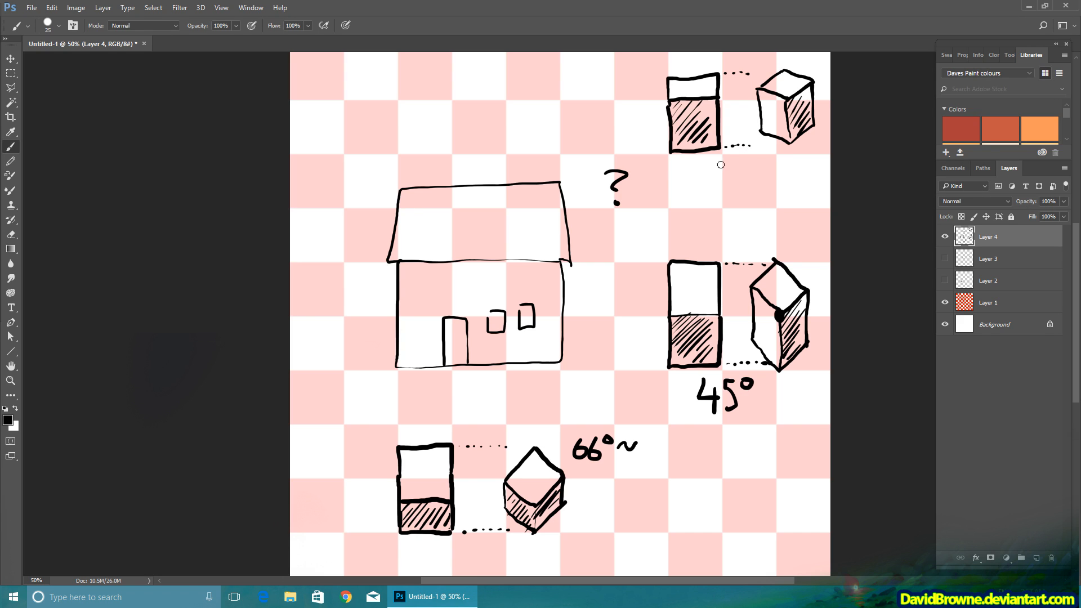
drag(725, 167, 753, 186)
drag(757, 161, 792, 162)
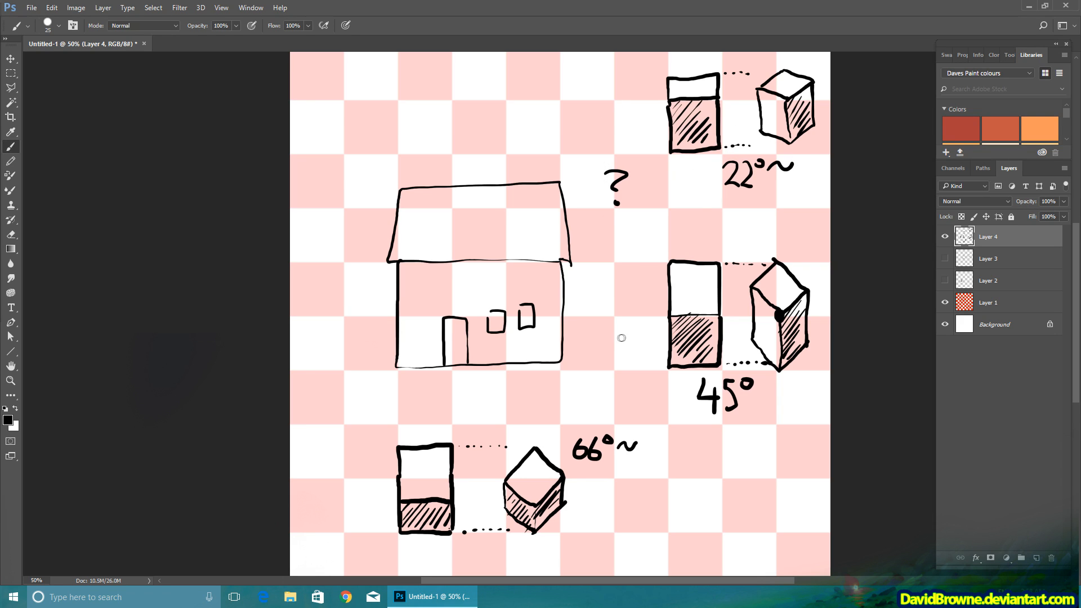
Circle the 22° example with a thick ring and scatter dots around the ring's outer edge
mouse_move(672, 60)
mouse_down()
mouse_move(777, 218)
mouse_move(608, 135)
mouse_move(825, 186)
mouse_move(779, 218)
mouse_move(805, 54)
mouse_up()
click(589, 123)
click(588, 167)
click(631, 189)
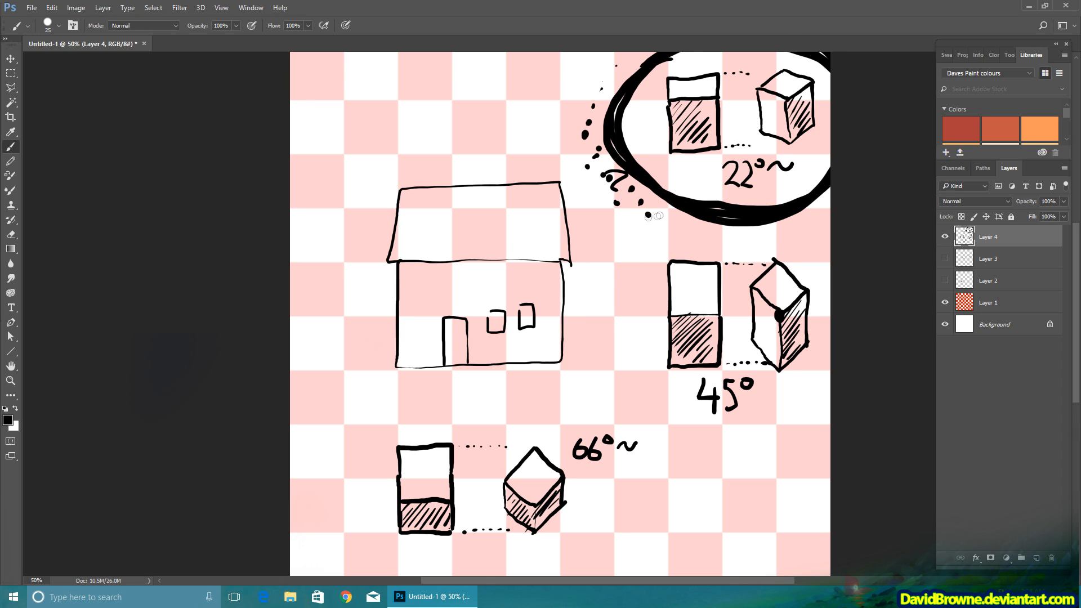
click(676, 229)
click(722, 239)
click(826, 205)
click(612, 75)
click(610, 76)
click(630, 59)
click(607, 150)
click(654, 225)
click(688, 232)
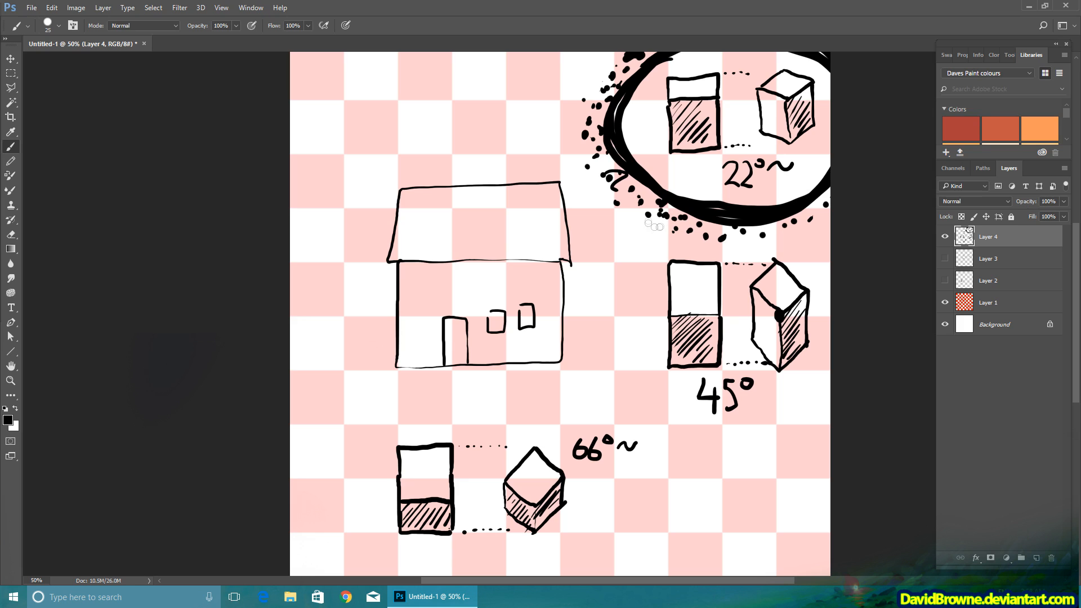
click(790, 219)
click(761, 239)
click(619, 177)
click(636, 200)
click(590, 108)
click(634, 67)
click(603, 107)
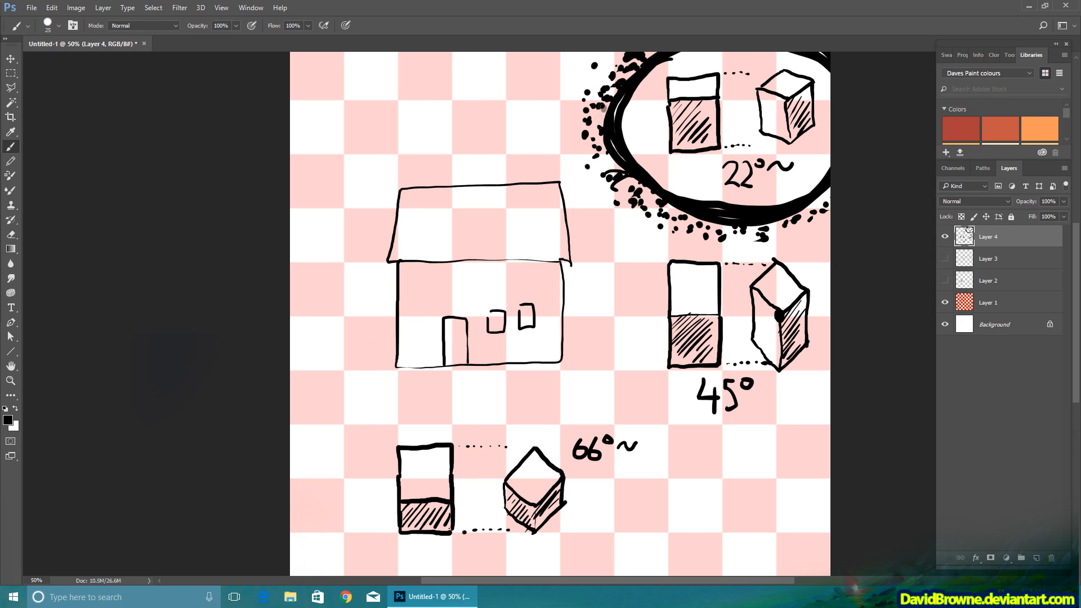
click(612, 162)
click(657, 209)
click(732, 243)
click(798, 230)
click(796, 233)
click(827, 198)
click(799, 225)
click(819, 198)
click(632, 183)
click(608, 179)
click(593, 130)
click(605, 80)
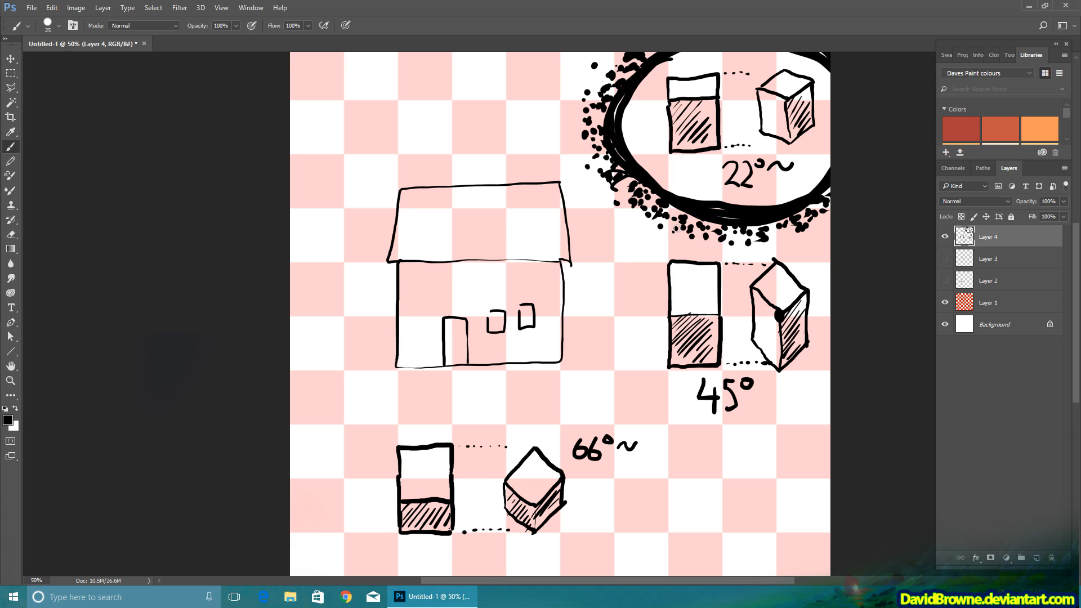
Hide the Layer 4 sketches and add a new layer directly above the checkered Layer 1
click(944, 253)
click(945, 236)
click(989, 304)
click(1036, 557)
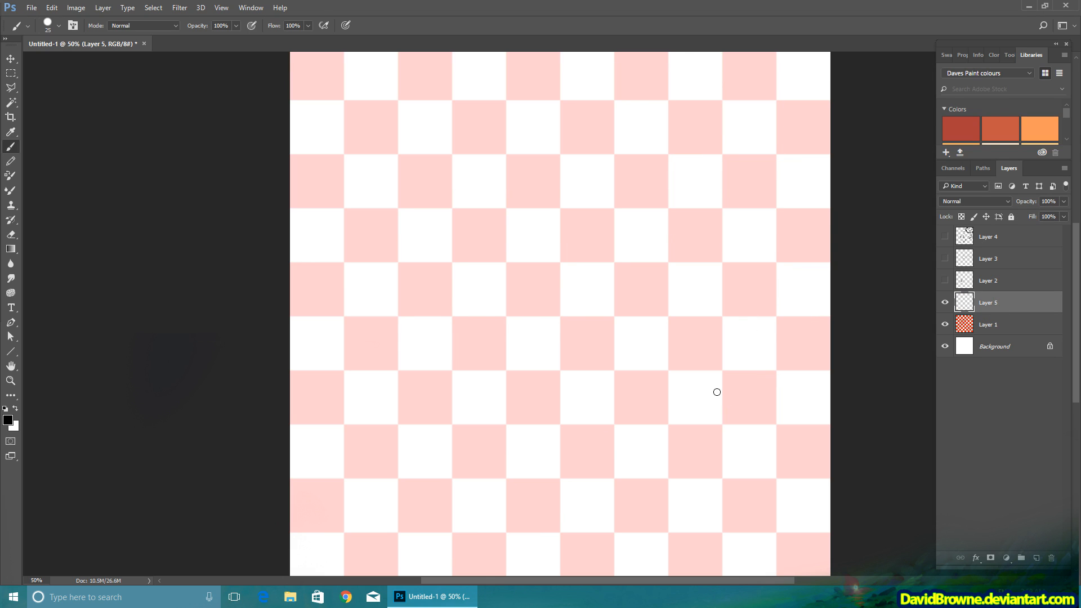
Write the heading "Simple Ratio 2:1" across the upper part of the grid
mouse_move(386, 102)
mouse_down()
mouse_move(370, 131)
mouse_move(392, 133)
mouse_up()
click(392, 114)
drag(402, 124, 427, 135)
mouse_move(434, 120)
mouse_down()
mouse_move(434, 147)
mouse_move(436, 135)
mouse_up()
drag(448, 106, 451, 134)
drag(459, 126, 482, 134)
mouse_move(485, 107)
mouse_down()
mouse_move(508, 135)
mouse_move(523, 135)
mouse_up()
mouse_move(529, 104)
mouse_down()
mouse_move(532, 136)
mouse_move(643, 135)
mouse_up()
click(622, 111)
click(623, 125)
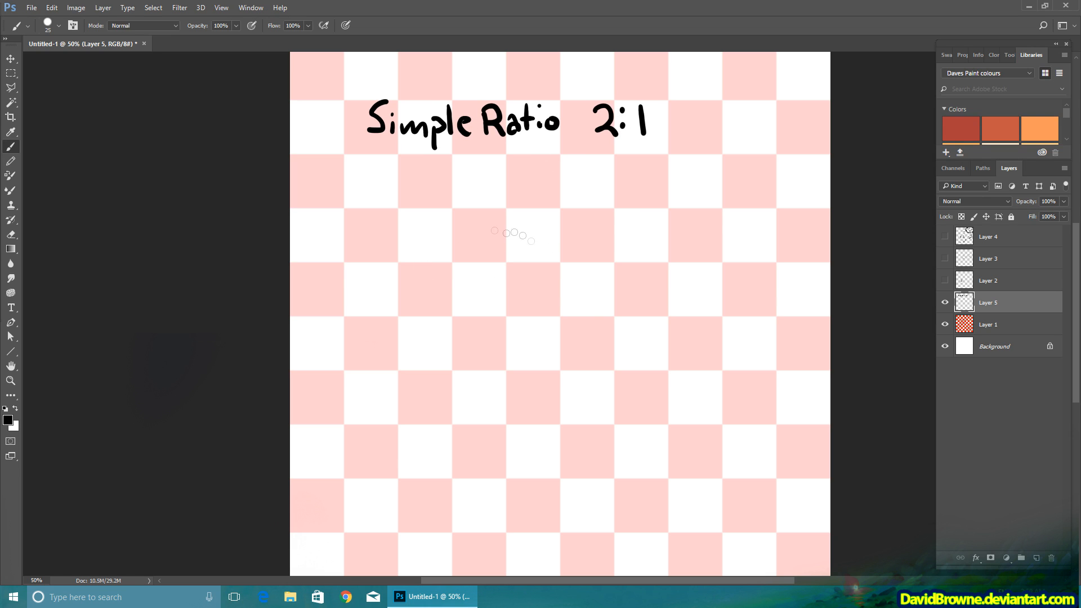
Draw two stacked braces below the heading, the short one labelled 1 and the double-height one labelled 2
mouse_move(483, 193)
mouse_down()
mouse_move(473, 212)
mouse_move(491, 247)
mouse_up()
drag(454, 214, 453, 224)
mouse_move(488, 256)
mouse_down()
mouse_move(478, 265)
mouse_move(475, 353)
mouse_move(493, 356)
mouse_up()
drag(441, 303, 455, 326)
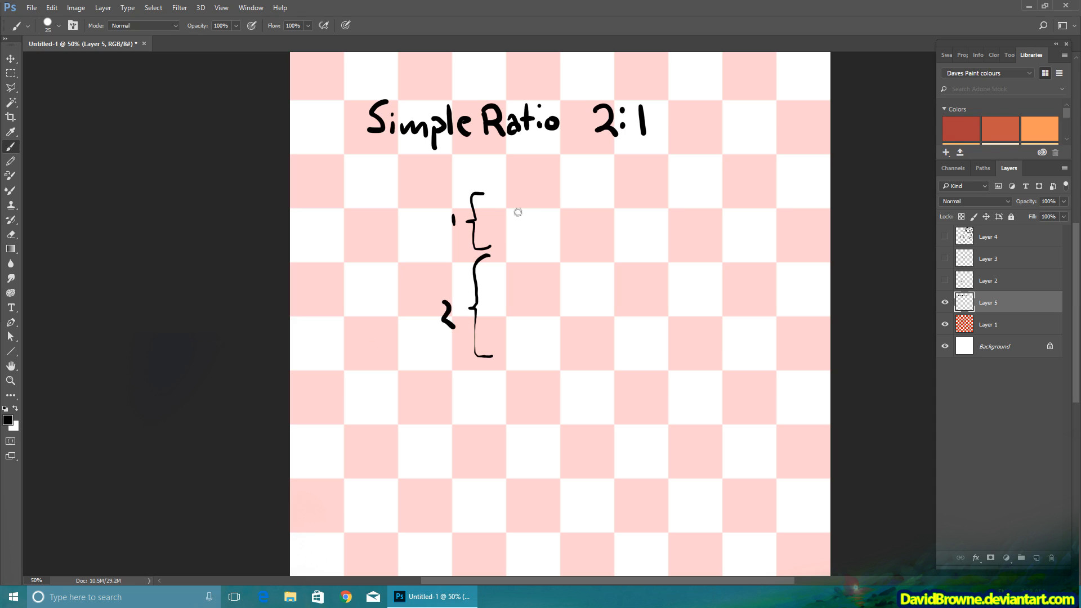
Draw a rotated cube beside the braces, fitting its diamond top to brace 1 and its side faces to brace 2
mouse_move(501, 216)
mouse_down()
mouse_move(646, 224)
mouse_move(572, 250)
mouse_move(648, 222)
mouse_up()
mouse_move(498, 217)
mouse_down()
mouse_move(570, 196)
mouse_move(572, 252)
mouse_up()
drag(619, 223, 569, 198)
drag(566, 255, 567, 357)
drag(504, 327, 567, 358)
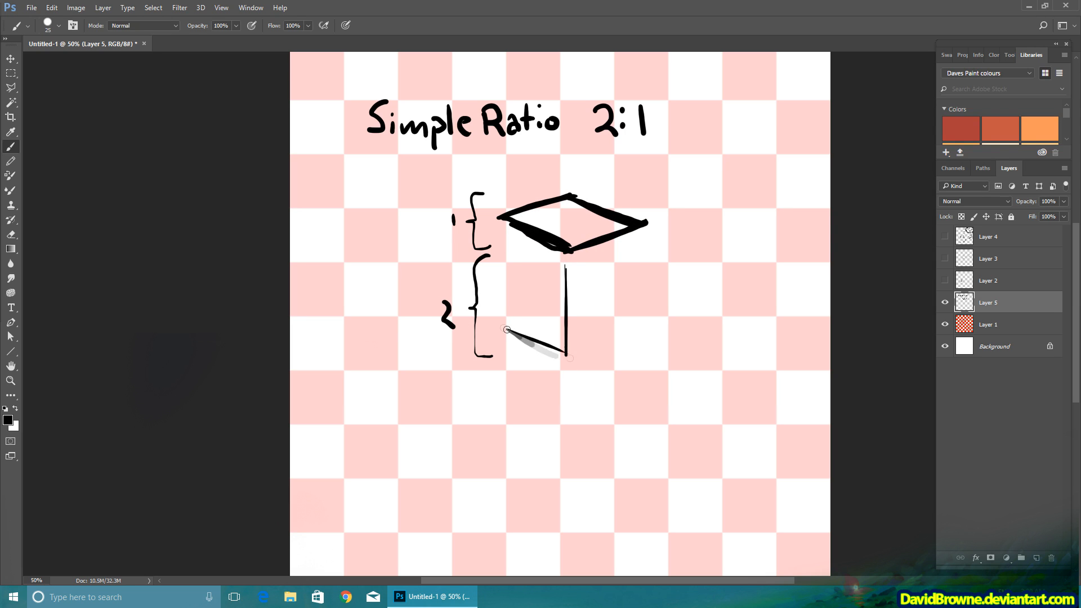
drag(501, 221, 506, 322)
drag(570, 360, 659, 326)
drag(640, 224, 640, 328)
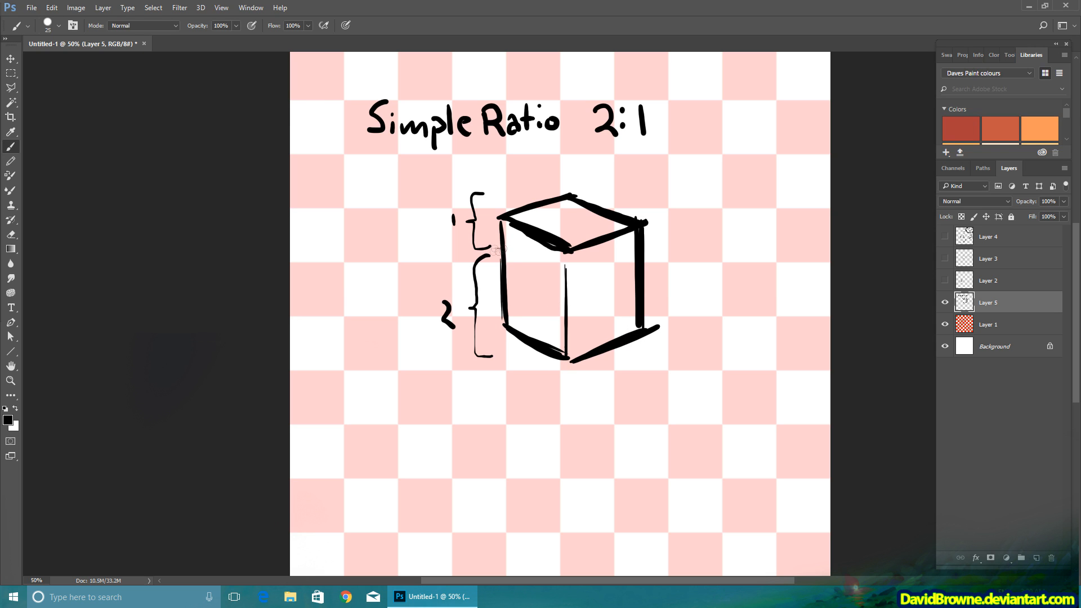
Draw three horizontal guide lines through the cube at the ends of the two braces
drag(494, 248, 707, 247)
drag(492, 192, 705, 193)
drag(496, 355, 727, 360)
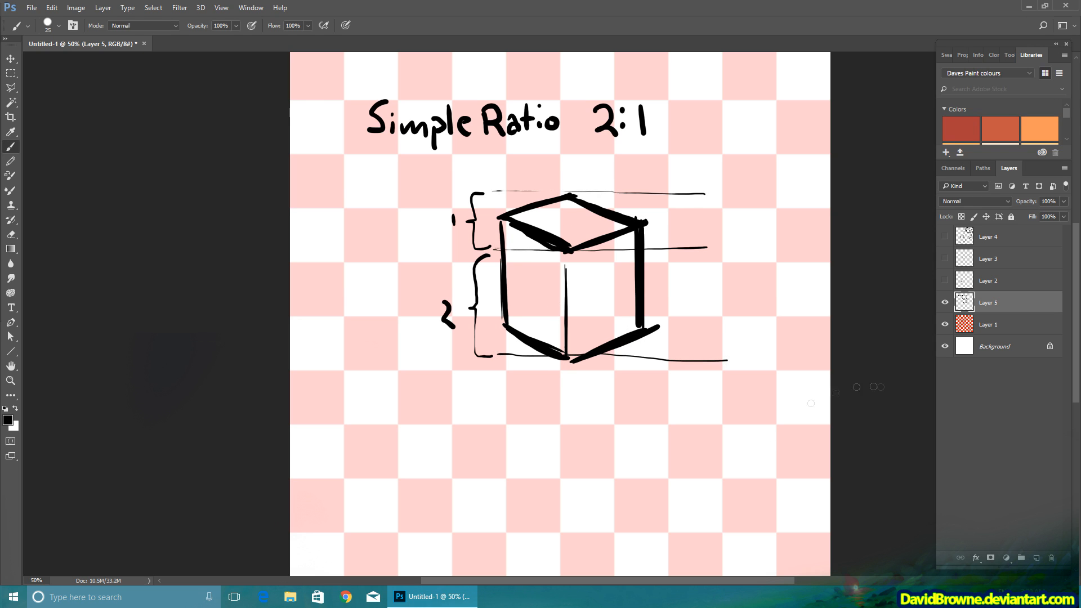
Finish the skewed four-sided top face of a box with thick edges on Layer 8
drag(423, 212, 482, 166)
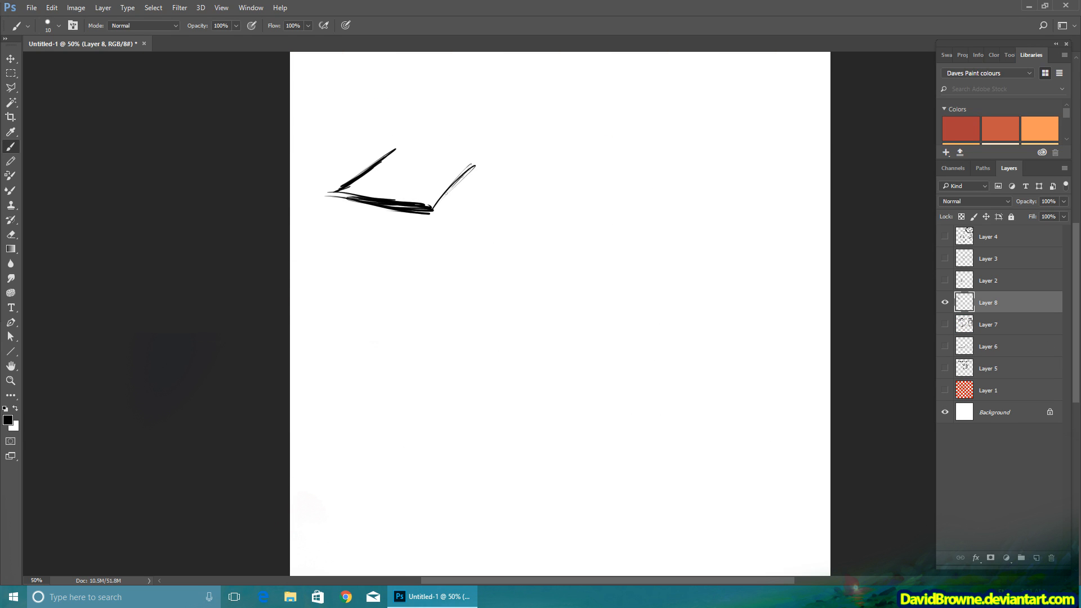
drag(389, 151, 468, 165)
drag(391, 152, 347, 195)
Extend the edges of the skewed top face with thin guide lines in both directions
drag(441, 99, 304, 246)
drag(528, 109, 356, 315)
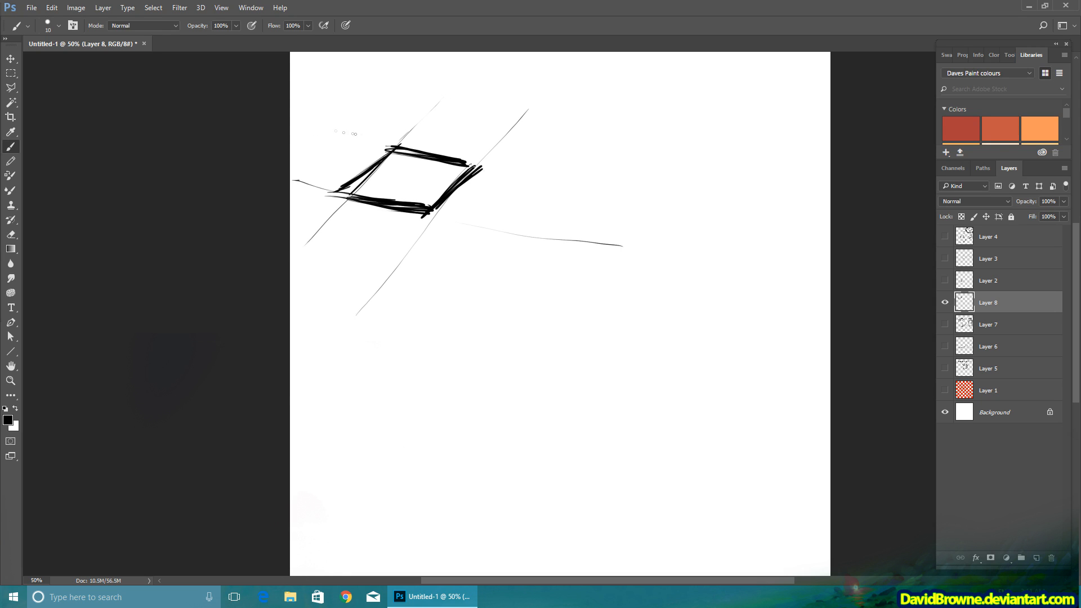
drag(355, 134, 662, 207)
Draw a brace labelled 1 beside the skewed top face and a longer brace labelled 2 below it
drag(498, 137, 519, 178)
drag(518, 300, 523, 300)
drag(520, 316, 512, 383)
drag(531, 291, 534, 308)
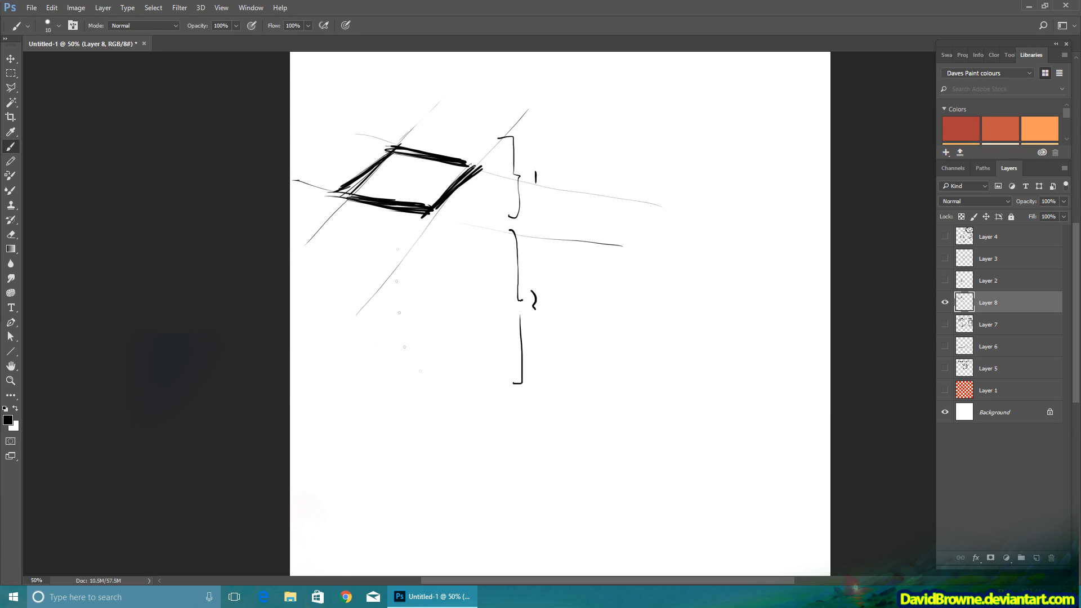
Draw the vertical and bottom edges below the skewed top face to complete a tall box
mouse_move(427, 218)
mouse_down()
mouse_move(432, 377)
mouse_move(479, 337)
mouse_up()
drag(472, 171, 477, 338)
drag(344, 198, 352, 352)
drag(349, 187, 355, 367)
drag(342, 370, 436, 394)
drag(361, 372, 431, 391)
Write the heading "Trimetric Projection" above the tall box
mouse_move(471, 57)
mouse_down()
mouse_move(473, 82)
mouse_move(483, 56)
mouse_up()
drag(479, 66, 522, 81)
drag(539, 67, 541, 80)
drag(548, 55, 550, 82)
drag(540, 72, 556, 74)
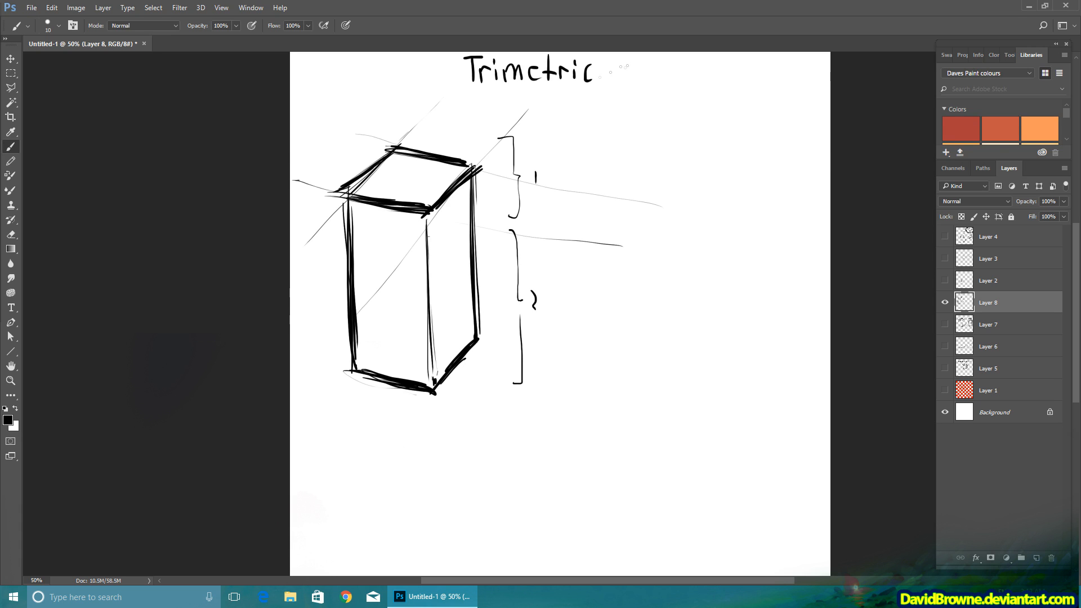
drag(620, 78, 630, 67)
drag(640, 66, 640, 67)
mouse_move(654, 64)
mouse_down()
mouse_move(646, 90)
mouse_move(670, 75)
mouse_up()
drag(681, 66, 679, 79)
mouse_move(691, 55)
mouse_down()
mouse_move(692, 80)
mouse_move(714, 67)
mouse_up()
drag(726, 78, 745, 79)
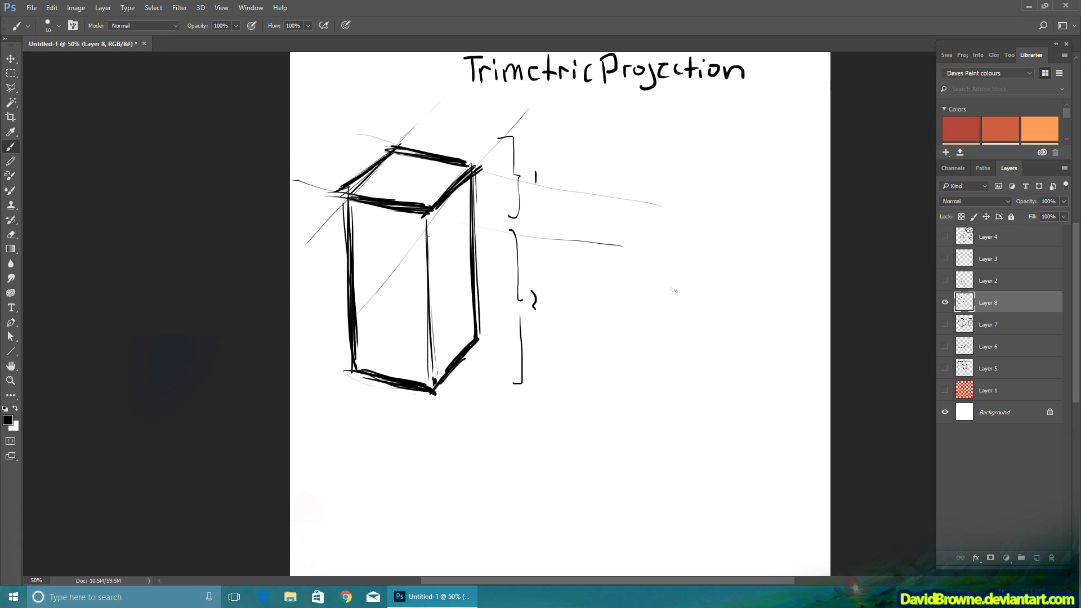
Fill the wider front face of the tall box with diagonal hatching
mouse_move(357, 206)
mouse_down()
mouse_move(394, 259)
mouse_move(405, 338)
mouse_move(433, 366)
mouse_up()
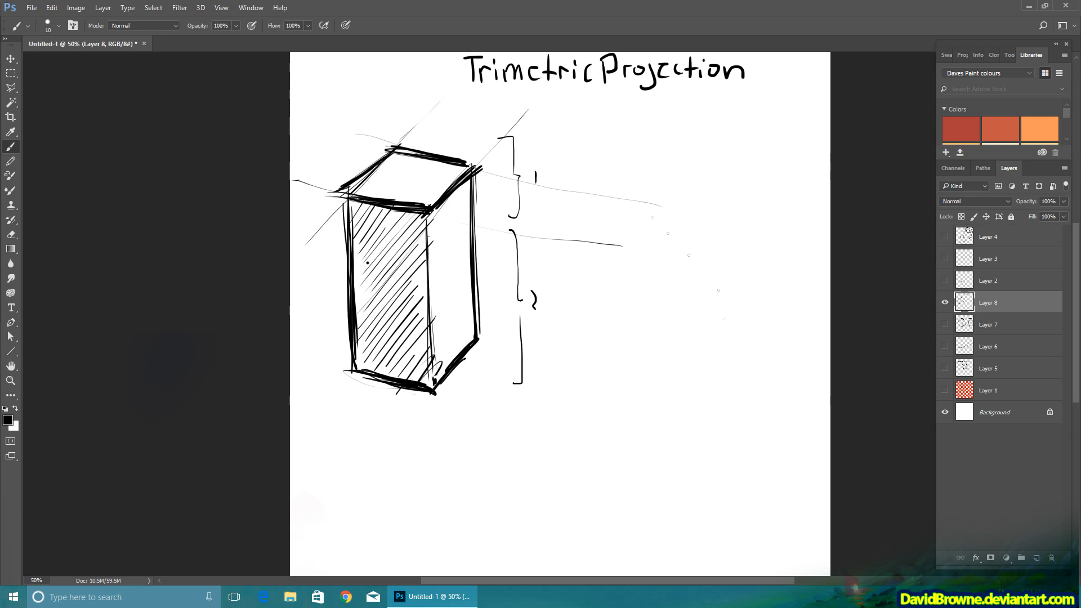
Circle the tall box's top face, then draw a rectangle tilted at a different angle to its right as another top face
mouse_move(394, 134)
mouse_down()
mouse_move(478, 214)
mouse_move(338, 169)
mouse_move(439, 129)
mouse_up()
drag(586, 156, 605, 213)
drag(586, 154, 670, 134)
drag(605, 213, 693, 194)
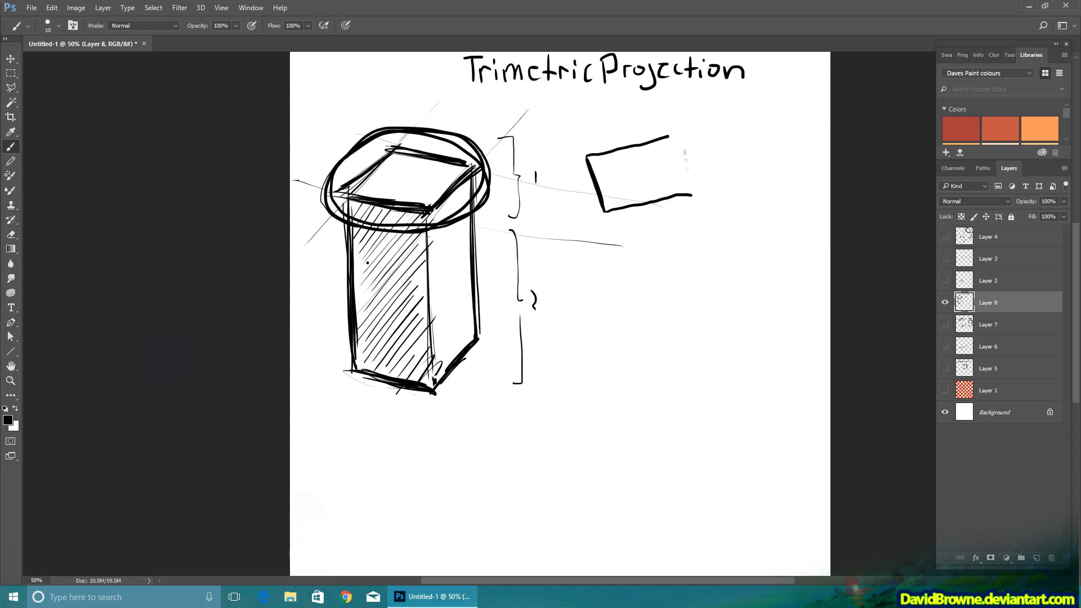
drag(675, 137, 695, 194)
drag(583, 155, 684, 133)
mouse_move(582, 152)
mouse_down()
mouse_move(607, 220)
mouse_move(691, 191)
mouse_up()
drag(677, 136, 696, 193)
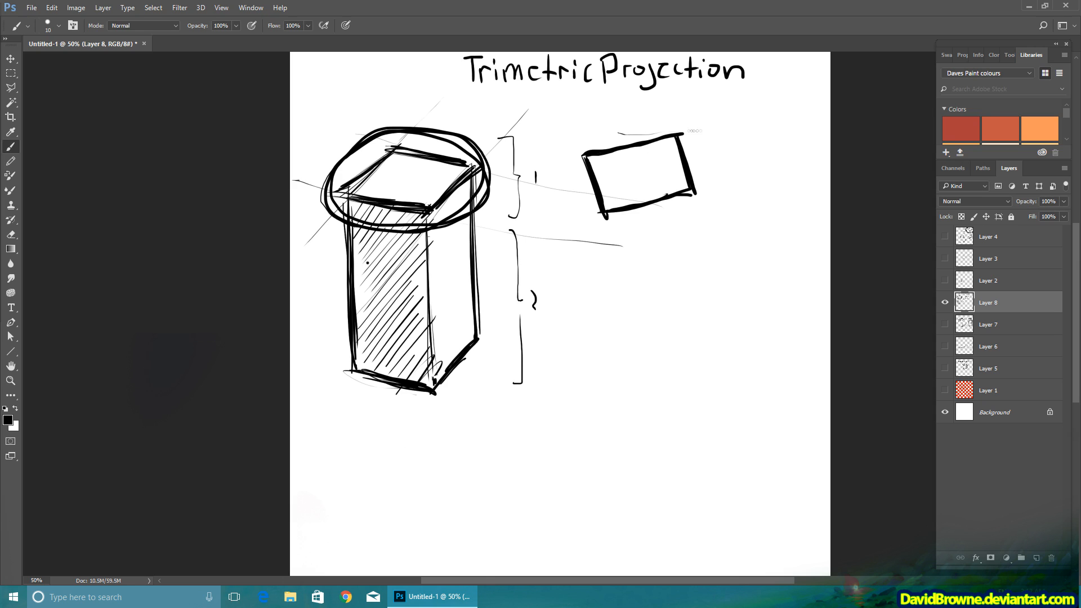
Draw a brace labelled 1 beside the tilted top face and a brace twice as long labelled 2 below it
mouse_move(694, 131)
mouse_down()
mouse_move(757, 203)
mouse_move(608, 218)
mouse_up()
mouse_move(745, 224)
mouse_down()
mouse_move(761, 298)
mouse_move(746, 381)
mouse_up()
drag(776, 282, 779, 309)
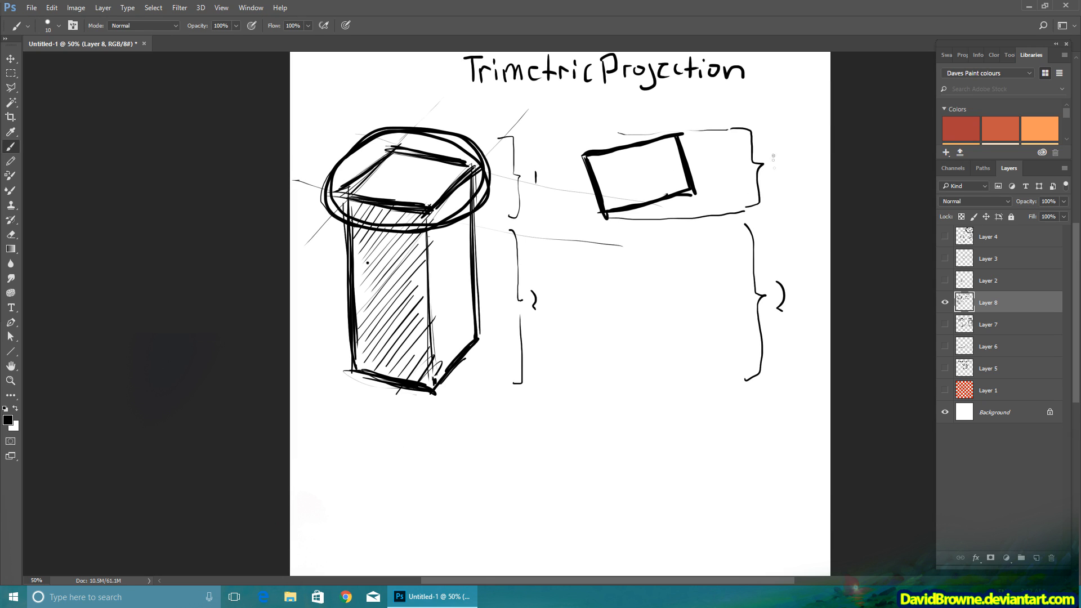
Draw the vertical edges and bottom edge of the second box's wide front face
drag(608, 224, 609, 243)
drag(613, 273, 617, 389)
drag(618, 388, 696, 358)
drag(625, 383, 696, 358)
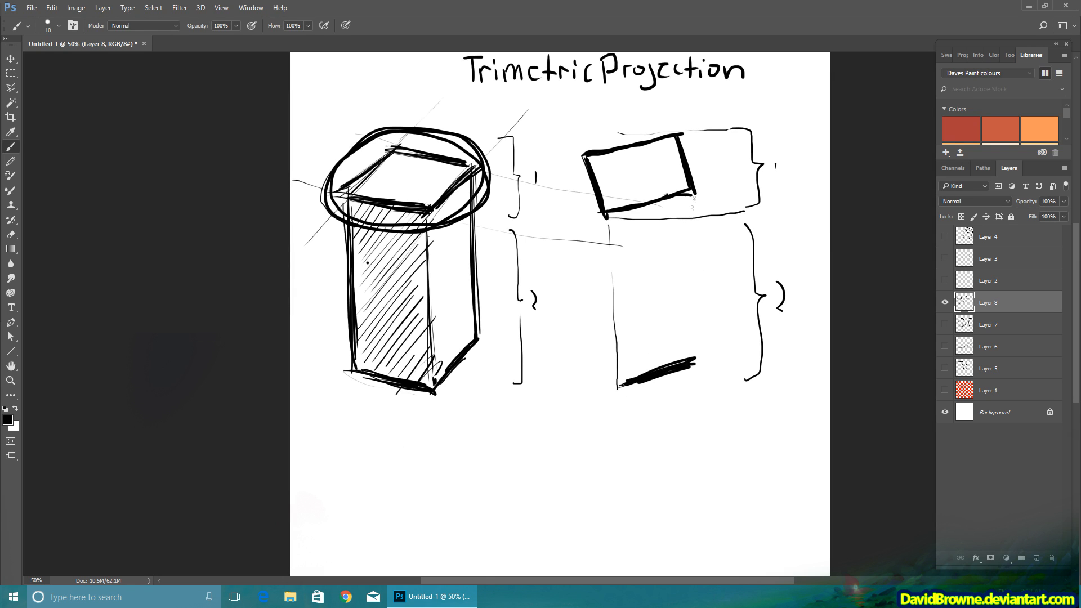
drag(693, 194, 698, 369)
Draw the second box's narrow side face and fill it with diagonal hatching
drag(583, 161, 592, 340)
mouse_move(591, 304)
mouse_down()
mouse_move(614, 394)
mouse_move(591, 377)
mouse_up()
drag(611, 222, 591, 253)
drag(610, 263, 594, 296)
drag(613, 304, 600, 338)
drag(618, 340, 606, 358)
drag(617, 362, 606, 371)
Draw a low wide box below the tall boxes, with a hatched narrow side and braces labelled 1 and 2
drag(435, 445, 532, 452)
drag(431, 447, 531, 454)
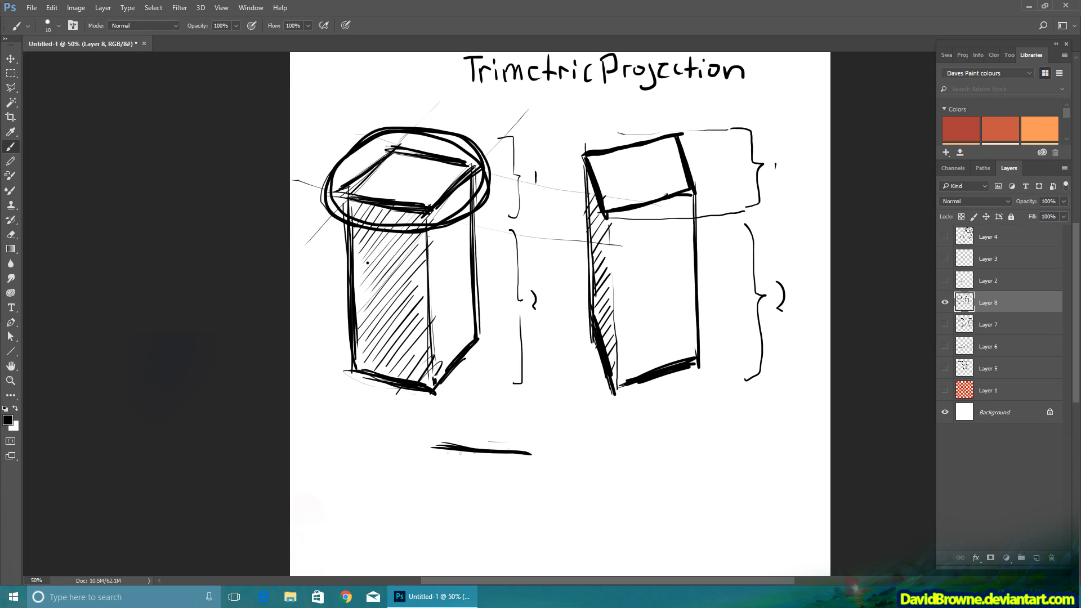
mouse_move(448, 435)
mouse_down()
mouse_move(531, 454)
mouse_move(504, 437)
mouse_up()
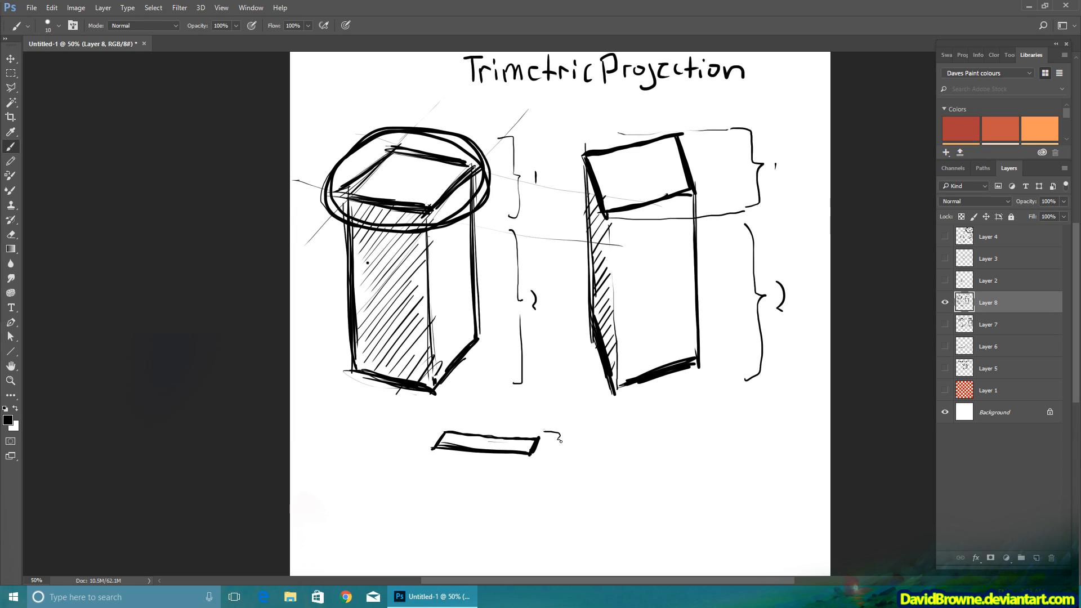
drag(434, 451, 438, 501)
drag(529, 453, 531, 507)
drag(538, 436, 534, 504)
drag(434, 500, 521, 511)
drag(438, 501, 534, 509)
drag(531, 469, 538, 455)
drag(532, 483, 541, 470)
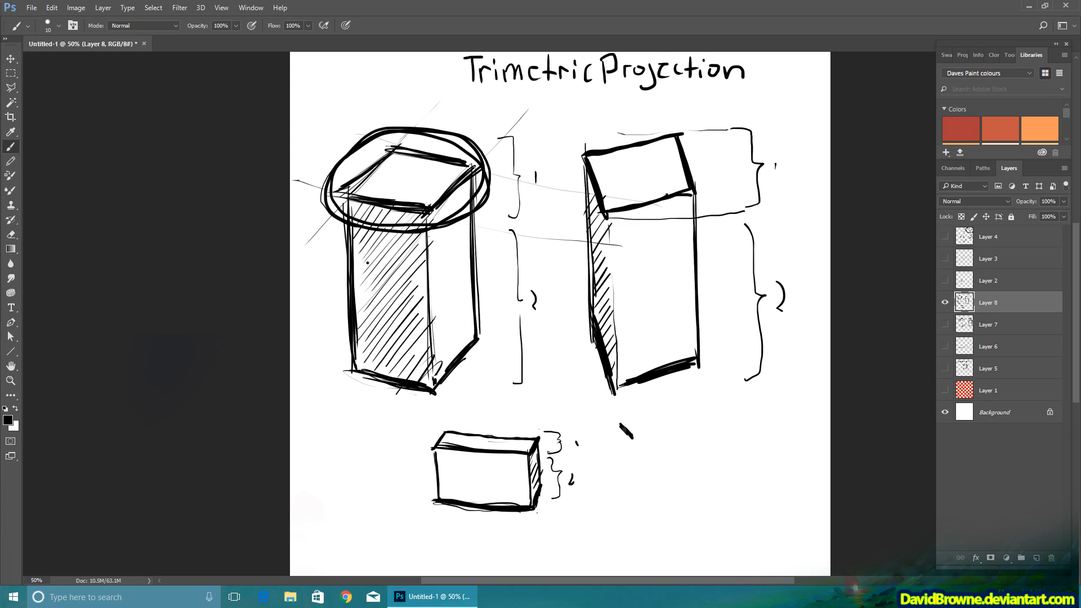
Draw an L-shaped building beside the low box, with braces marking its 1 to 2 top and wall proportions
mouse_move(634, 434)
mouse_down()
mouse_move(662, 421)
mouse_move(706, 463)
mouse_up()
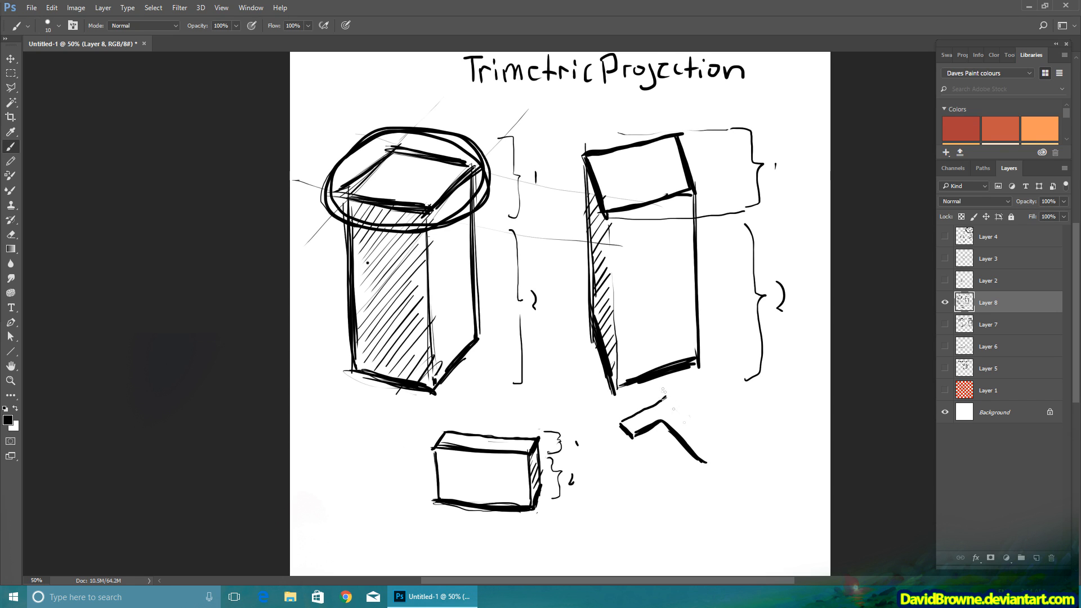
drag(667, 395, 723, 449)
mouse_move(704, 467)
mouse_down()
mouse_move(722, 454)
mouse_move(705, 459)
mouse_up()
mouse_move(720, 442)
mouse_down()
mouse_move(747, 466)
mouse_move(750, 506)
mouse_up()
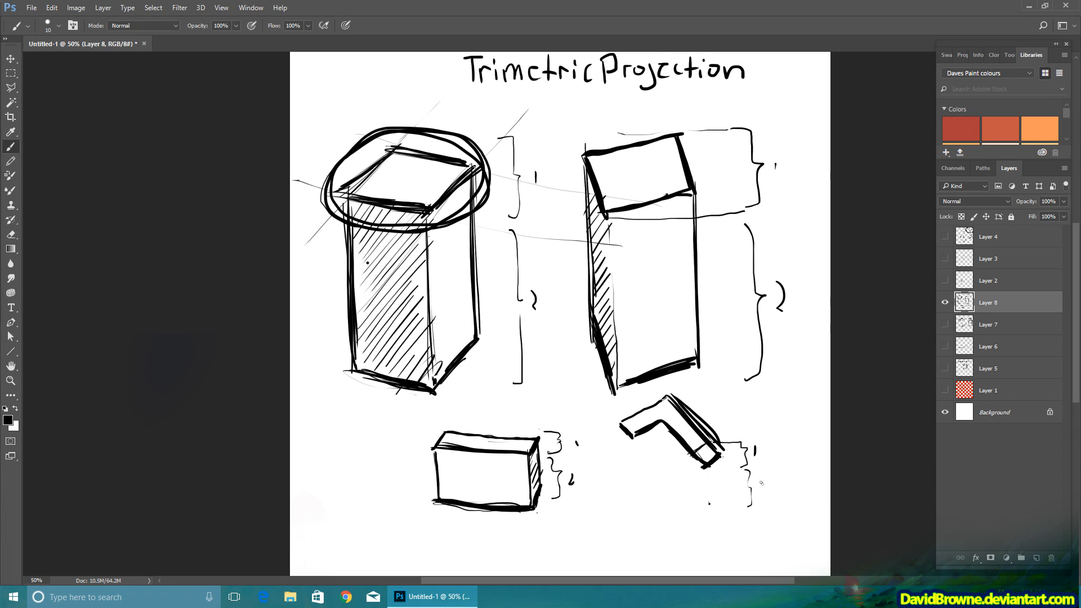
drag(720, 456, 710, 510)
drag(661, 459, 700, 504)
drag(660, 425, 661, 461)
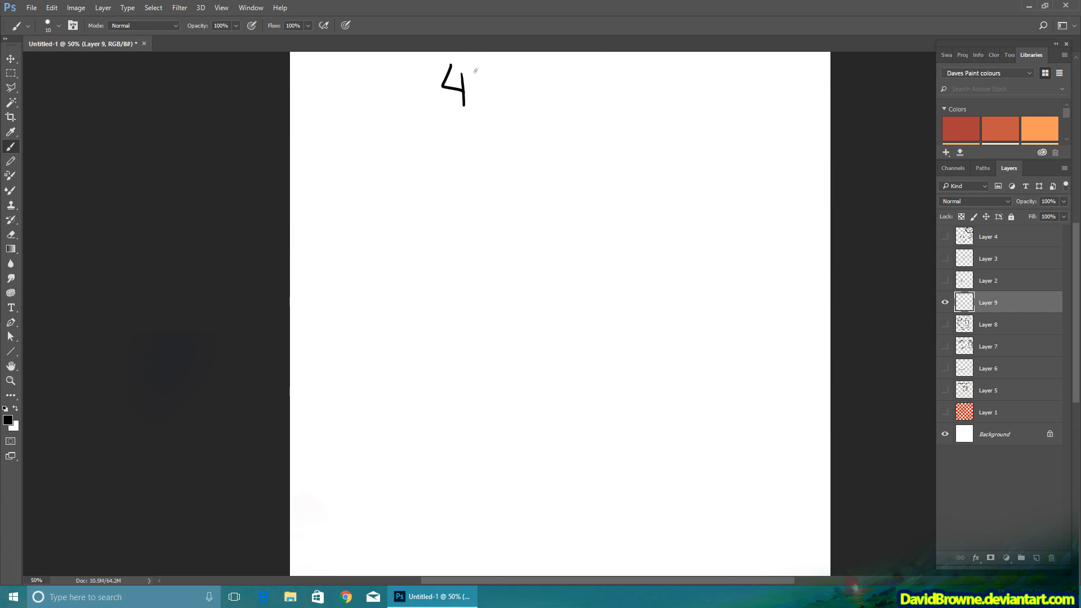
Write an underlined "45°" and the note "1:1 ratio" across the top of the blank layer
drag(482, 65, 472, 105)
drag(494, 64, 493, 64)
drag(438, 115, 508, 113)
click(590, 77)
click(590, 88)
mouse_move(576, 72)
mouse_down()
mouse_move(578, 99)
mouse_move(606, 94)
mouse_up()
drag(635, 72, 622, 89)
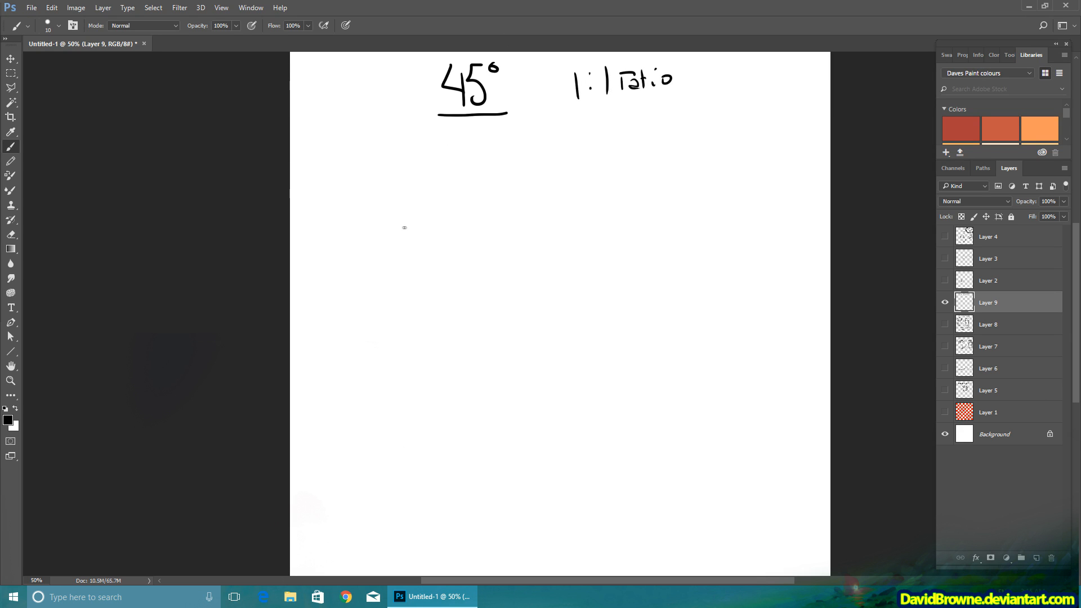
Draw three top faces in a row below the heading, each rotated by a different amount
mouse_move(401, 223)
mouse_down()
mouse_move(422, 265)
mouse_move(467, 226)
mouse_up()
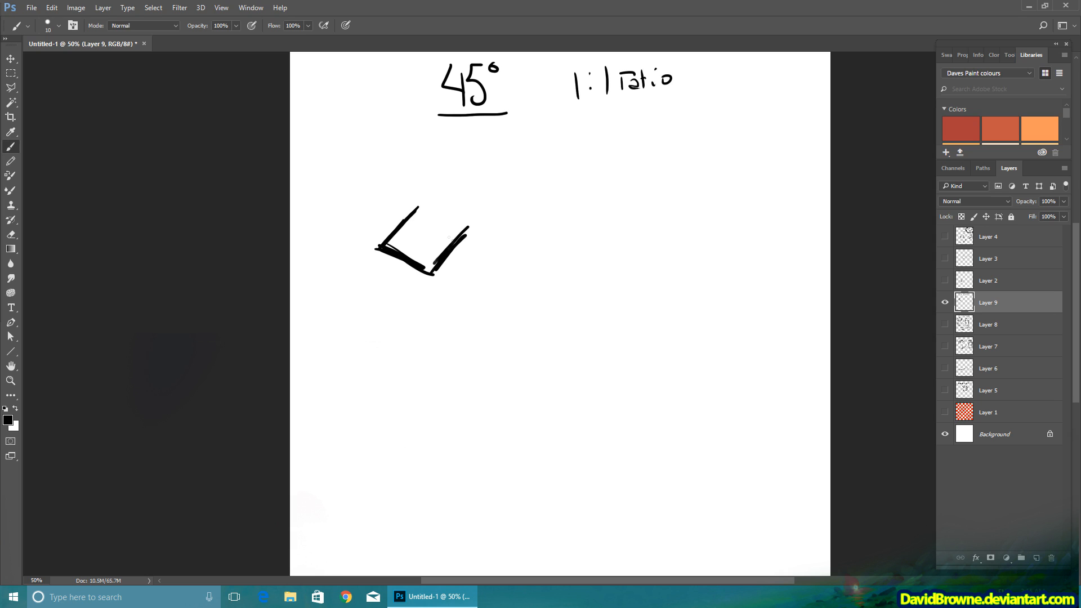
drag(415, 203, 465, 231)
mouse_move(524, 210)
mouse_down()
mouse_move(503, 242)
mouse_move(560, 265)
mouse_move(582, 212)
mouse_up()
drag(523, 205, 574, 217)
mouse_move(622, 210)
mouse_down()
mouse_move(617, 263)
mouse_move(687, 268)
mouse_up()
drag(689, 214, 686, 273)
drag(622, 206, 701, 214)
Complete the most rotated top face as a box whose walls are as tall as the top, marked with two equal braces
mouse_move(387, 203)
mouse_down()
mouse_move(390, 364)
mouse_move(430, 284)
mouse_up()
drag(381, 253, 382, 315)
drag(392, 307, 431, 342)
drag(468, 232, 469, 292)
drag(471, 295, 436, 341)
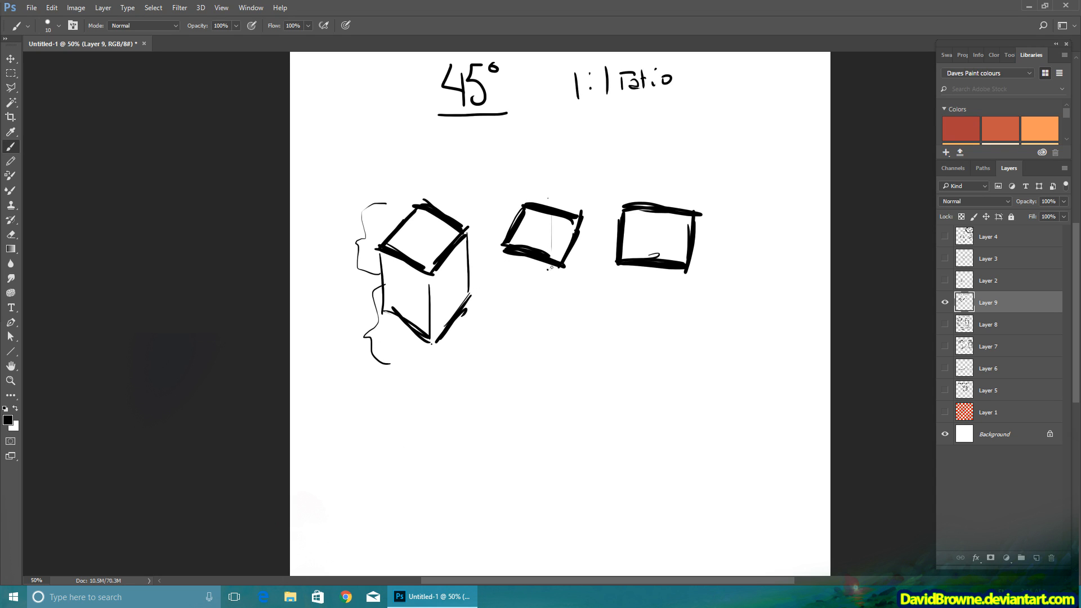
Draw the vertical and bottom edges under the middle and last top faces to complete both boxes
drag(552, 270, 554, 340)
drag(563, 268, 566, 348)
drag(509, 254, 513, 327)
drag(514, 307, 562, 333)
drag(578, 235, 578, 292)
mouse_move(583, 226)
mouse_down()
mouse_move(583, 281)
mouse_move(564, 331)
mouse_move(685, 337)
mouse_up()
drag(620, 260, 624, 332)
drag(685, 272, 688, 338)
drag(696, 217, 691, 339)
drag(692, 315, 689, 270)
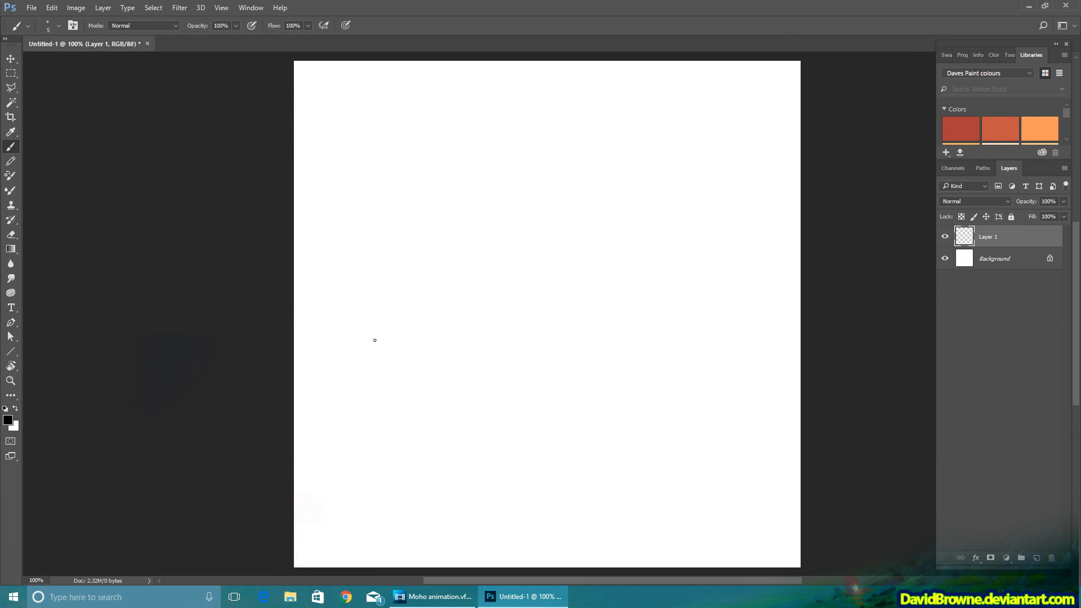
Draw a building's front ground line sloping down to the right on Layer 1 of the blank document
drag(327, 303, 454, 346)
drag(349, 306, 466, 358)
drag(378, 316, 490, 367)
drag(439, 342, 499, 373)
Add a door, two small windows and the vertical wall edges above the sloping ground line
mouse_move(373, 312)
mouse_down()
mouse_move(370, 280)
mouse_move(400, 275)
mouse_up()
mouse_move(369, 261)
mouse_down()
mouse_move(369, 319)
mouse_move(392, 329)
mouse_up()
drag(405, 289, 446, 304)
mouse_move(332, 228)
mouse_down()
mouse_move(329, 293)
mouse_move(508, 373)
mouse_move(510, 278)
mouse_up()
drag(514, 377, 510, 265)
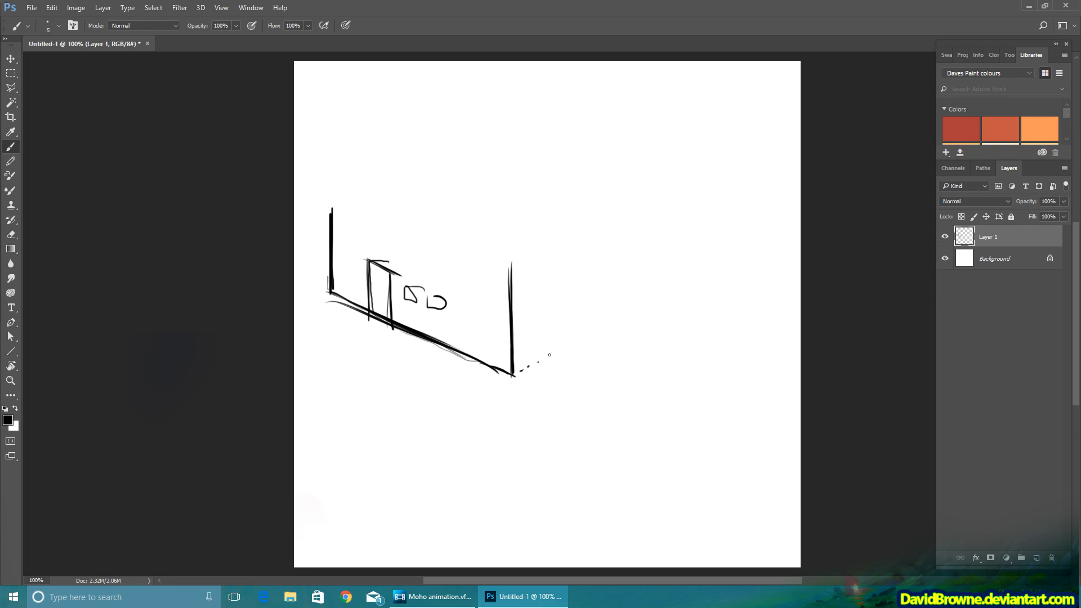
Sketch trial directions for the side wall from the near corner, keeping one line marked with an arc and question mark
click(574, 352)
mouse_move(566, 333)
mouse_down()
mouse_move(573, 345)
mouse_move(585, 284)
mouse_up()
mouse_move(525, 366)
mouse_down()
mouse_move(583, 288)
mouse_move(638, 324)
mouse_up()
mouse_move(530, 371)
mouse_down()
mouse_move(647, 341)
mouse_move(651, 365)
mouse_up()
drag(652, 320, 664, 338)
click(680, 346)
mouse_move(673, 310)
mouse_down()
mouse_move(679, 336)
mouse_move(702, 332)
mouse_move(633, 326)
mouse_move(512, 376)
mouse_move(574, 339)
mouse_move(534, 339)
mouse_up()
click(702, 341)
key(e)
key(b)
click(535, 344)
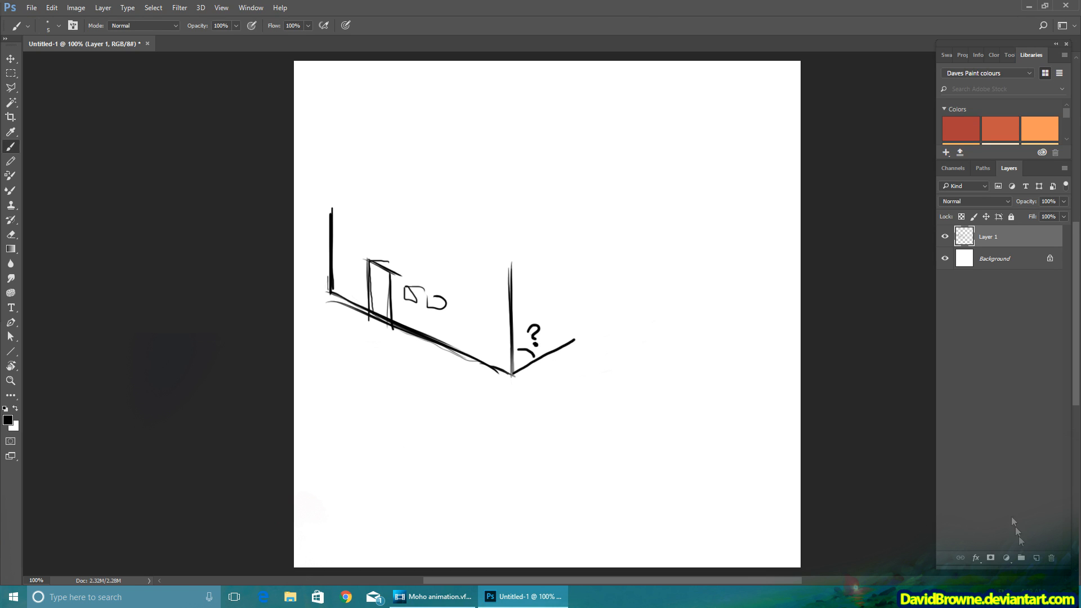
On a new layer with Layer 1 hidden, draw a box with a plain top face and a diagonally hatched front face
click(1035, 557)
click(945, 258)
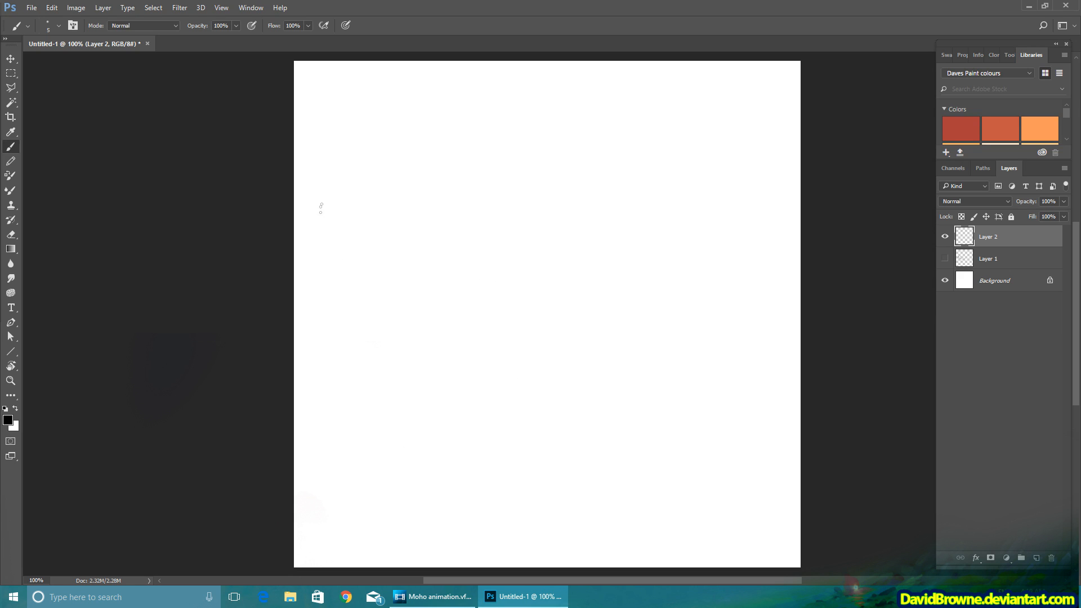
mouse_move(336, 167)
mouse_down()
mouse_move(323, 192)
mouse_move(330, 302)
mouse_move(423, 296)
mouse_move(430, 192)
mouse_move(353, 163)
mouse_move(324, 165)
mouse_up()
mouse_move(324, 222)
mouse_down()
mouse_move(436, 215)
mouse_move(326, 236)
mouse_up()
mouse_move(355, 228)
mouse_down()
mouse_move(328, 265)
mouse_move(341, 276)
mouse_up()
drag(410, 218, 344, 290)
mouse_move(424, 223)
mouse_down()
mouse_move(355, 294)
mouse_move(373, 296)
mouse_up()
drag(429, 275, 412, 295)
Draw a brace labelled 2 beside the box's top face and one labelled 3 beside its front face
drag(442, 163, 452, 214)
mouse_move(448, 219)
mouse_down()
mouse_move(462, 255)
mouse_move(456, 294)
mouse_move(454, 250)
mouse_move(455, 297)
mouse_up()
key(ctrl+z)
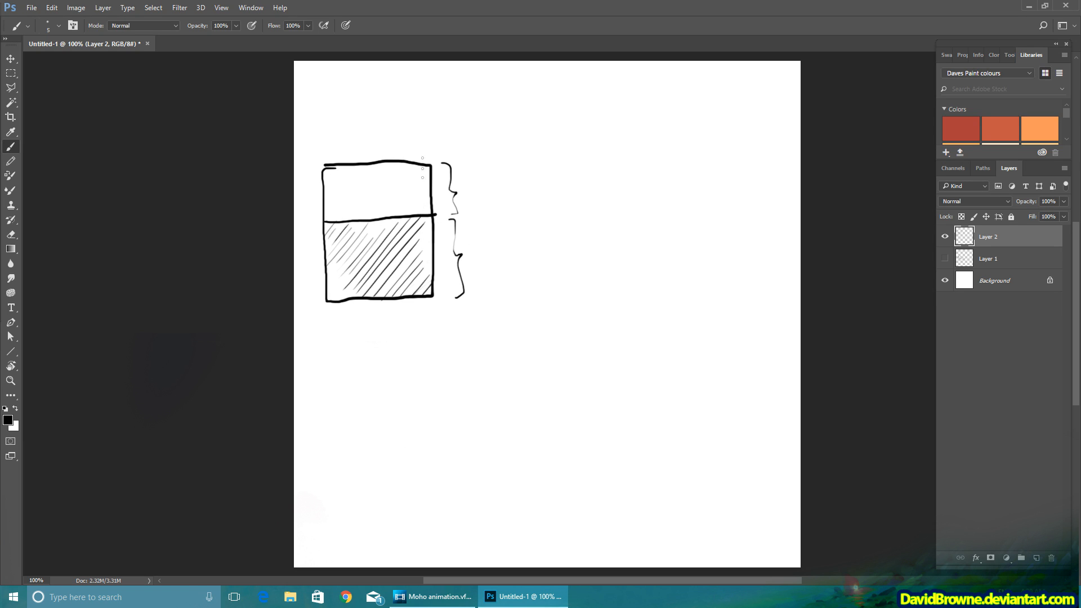
drag(476, 246, 476, 260)
Create a new layer and fill a circular selection beside the box with the red Swatch 6 colour
click(1035, 557)
right_click(11, 73)
click(39, 89)
drag(535, 190, 698, 308)
click(962, 133)
click(51, 8)
click(60, 164)
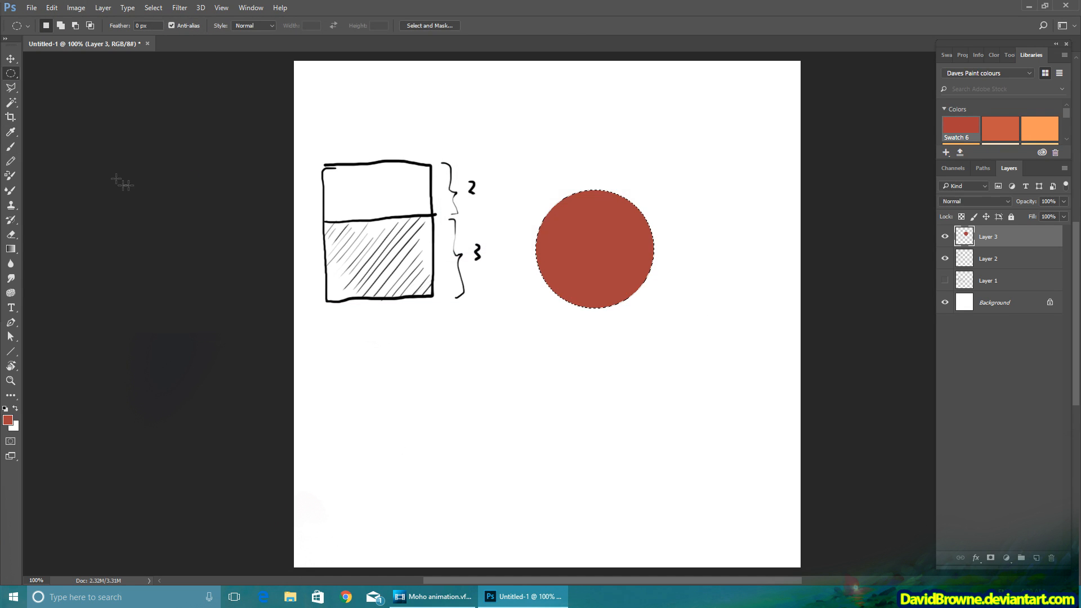
Scale the red circle's width to 150% and shift the ellipse slightly away from the box
click(51, 7)
mouse_move(112, 249)
click(253, 297)
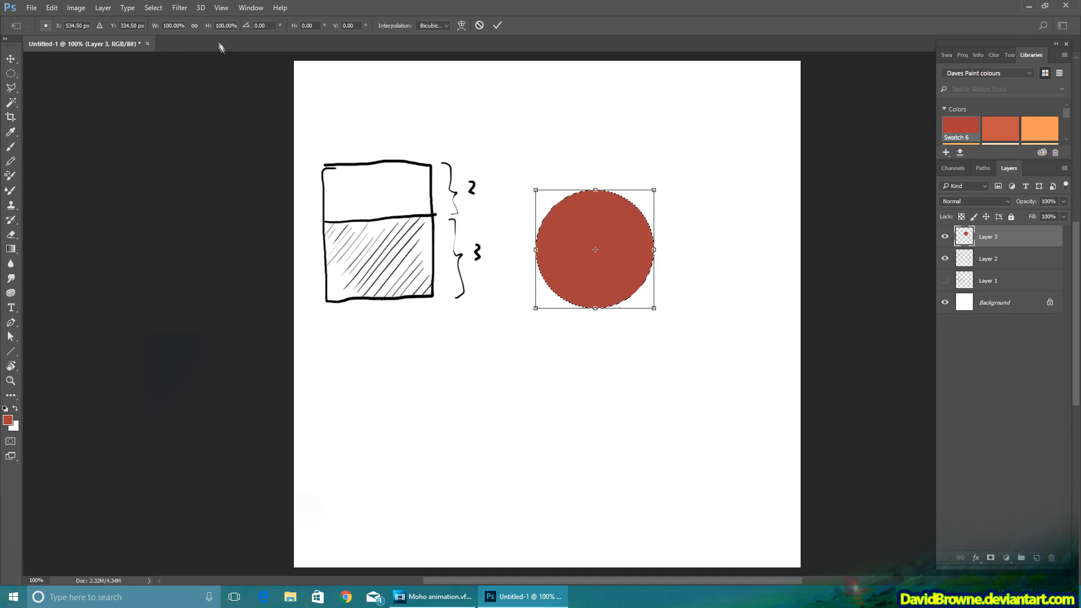
drag(184, 26, 106, 32)
text(150%)
click(497, 25)
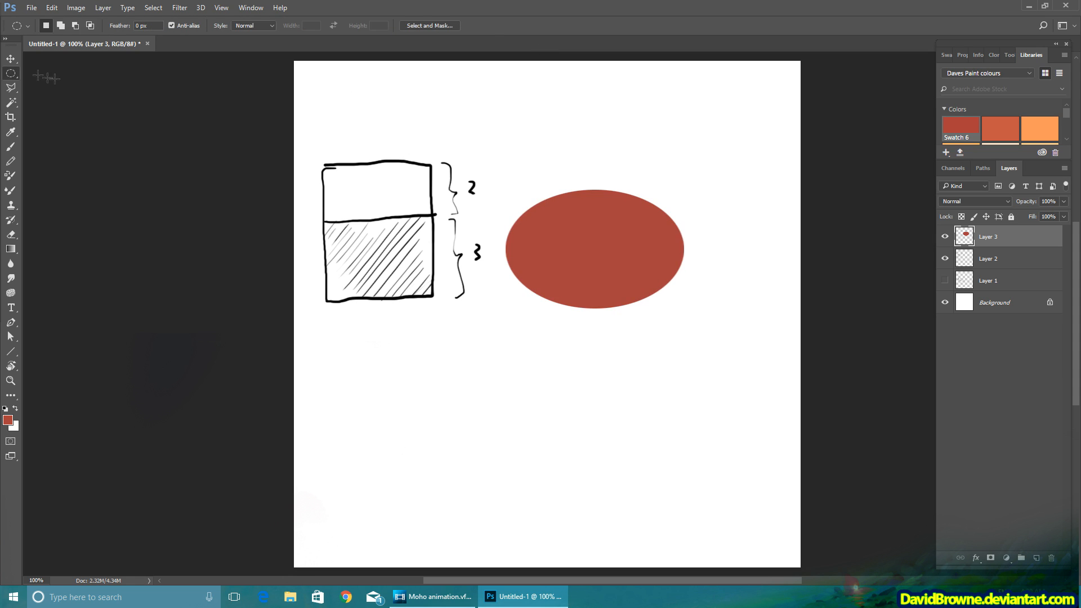
key(v)
drag(575, 251, 603, 245)
Contract a selection of the ellipse and delete its inside to leave a thin outline, then mark its centre with a dot
key(w)
click(153, 8)
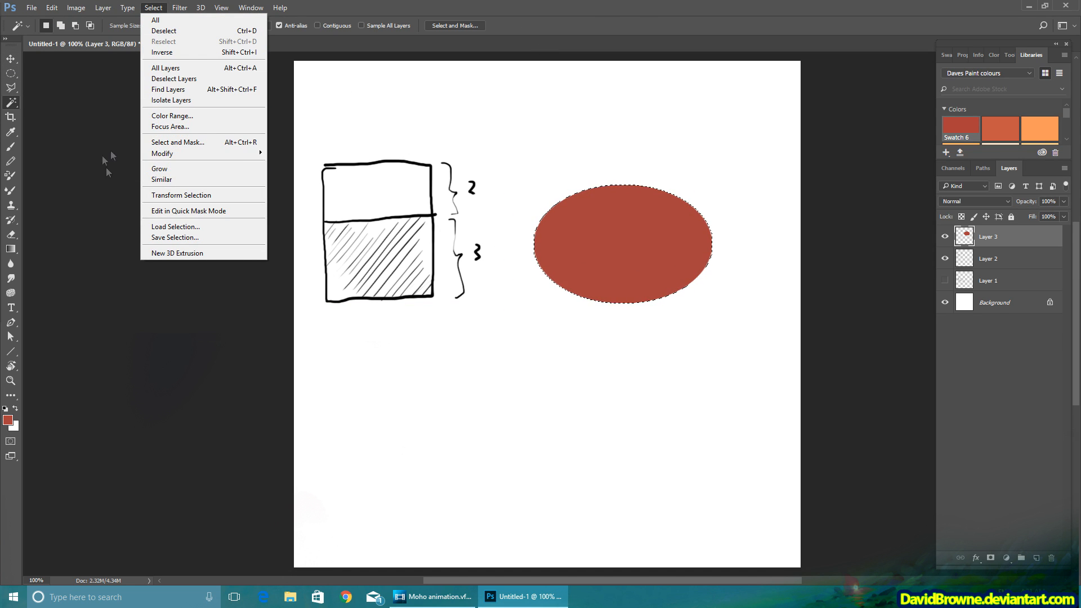
mouse_move(160, 153)
click(112, 187)
key(Return)
key(Delete)
click(154, 8)
click(162, 31)
key(b)
click(622, 245)
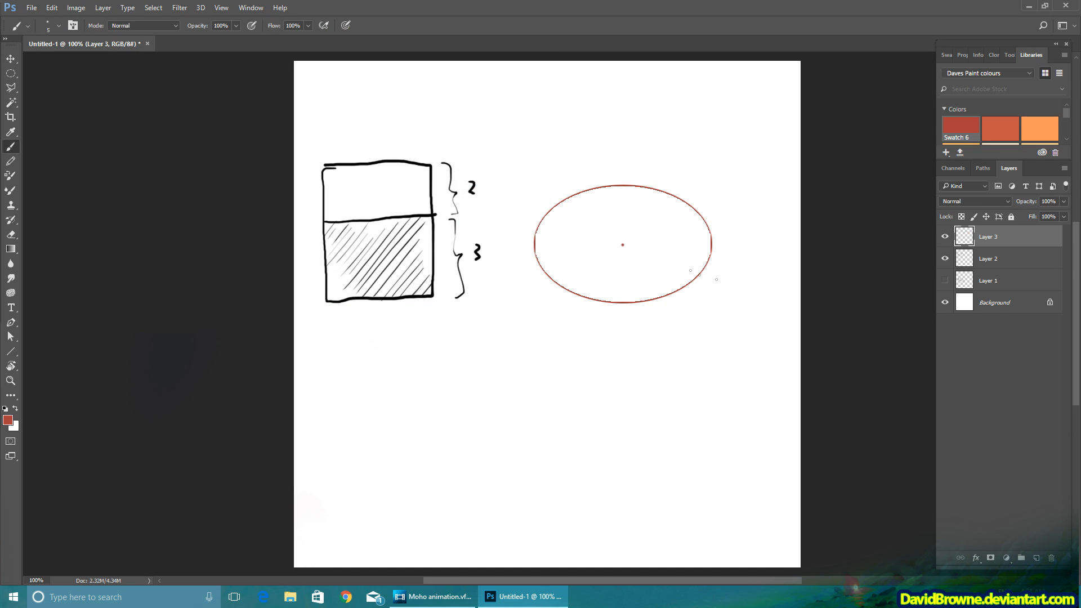
Rename the ellipse's layer "guide" and draw braces labelled 3 for the ellipse's width and 2 for its height
double_click(995, 237)
key(Return)
mouse_move(531, 216)
mouse_down()
mouse_move(623, 144)
mouse_move(714, 163)
mouse_move(716, 217)
mouse_up()
drag(613, 107, 620, 119)
mouse_move(723, 185)
mouse_down()
mouse_move(756, 271)
mouse_move(734, 301)
mouse_up()
drag(761, 228, 770, 240)
On a new layer below the guide, draw two parallel black diagonals with dotted trial end edges and a question mark
click(988, 259)
click(1035, 558)
key(d)
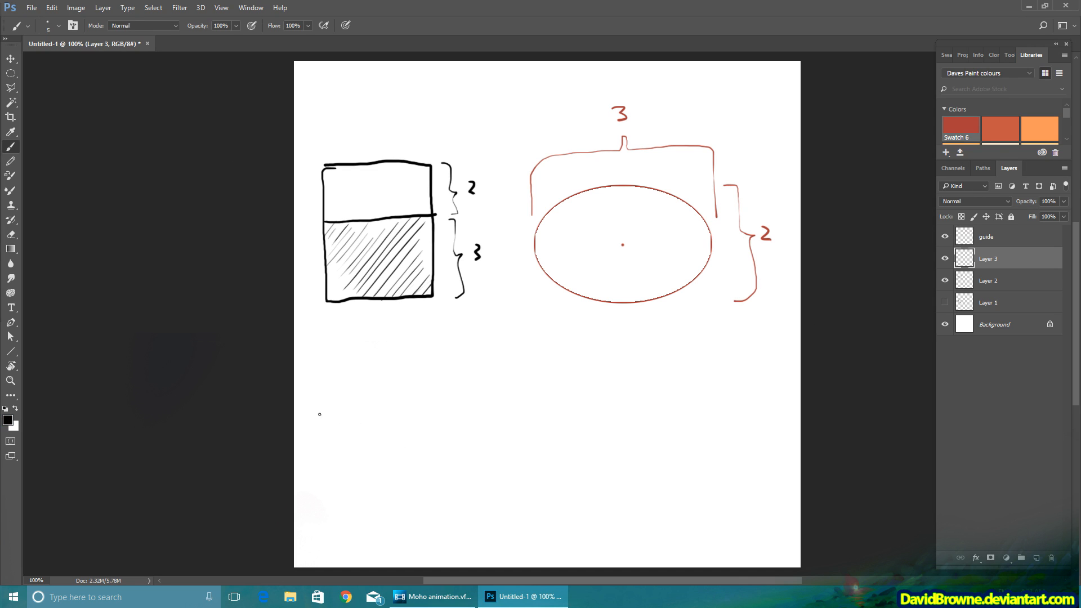
drag(320, 414, 528, 501)
drag(371, 375, 591, 452)
key(e)
drag(374, 380, 632, 478)
key(b)
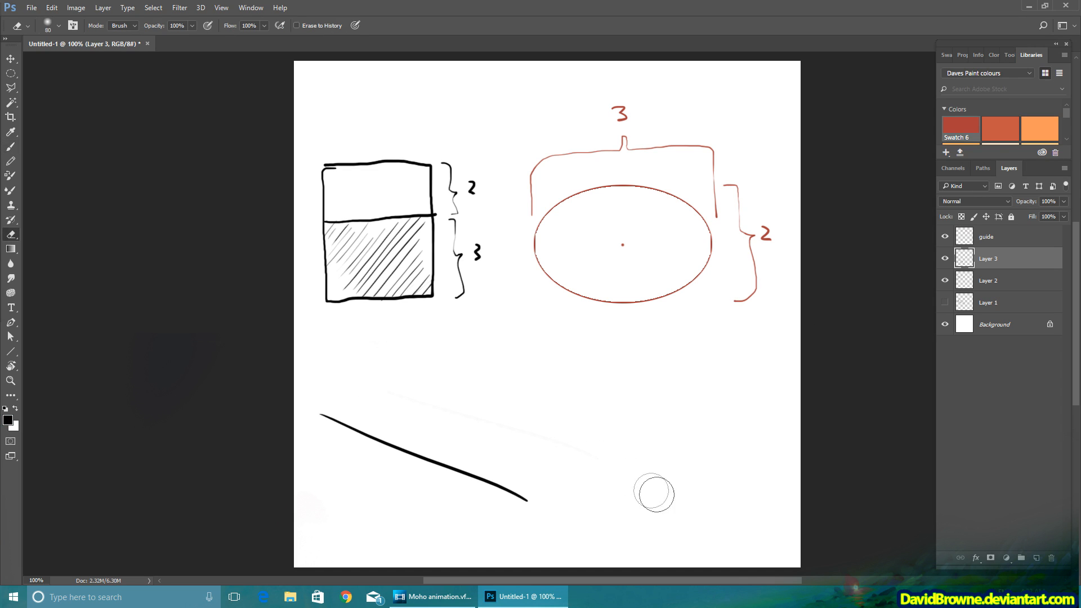
drag(362, 379, 611, 480)
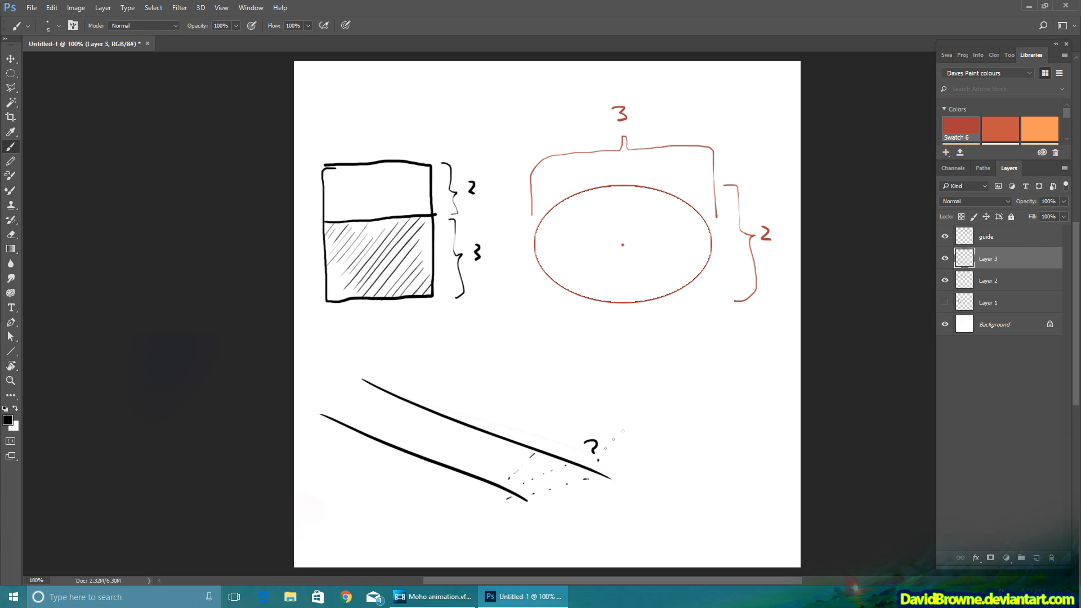
Move the guide ellipse and its braces over the two parallel diagonal lines
click(991, 237)
key(v)
drag(661, 234, 483, 430)
On a new layer, mark where the lower diagonal meets the ellipse and draw a faint parallel line through its centre
click(999, 258)
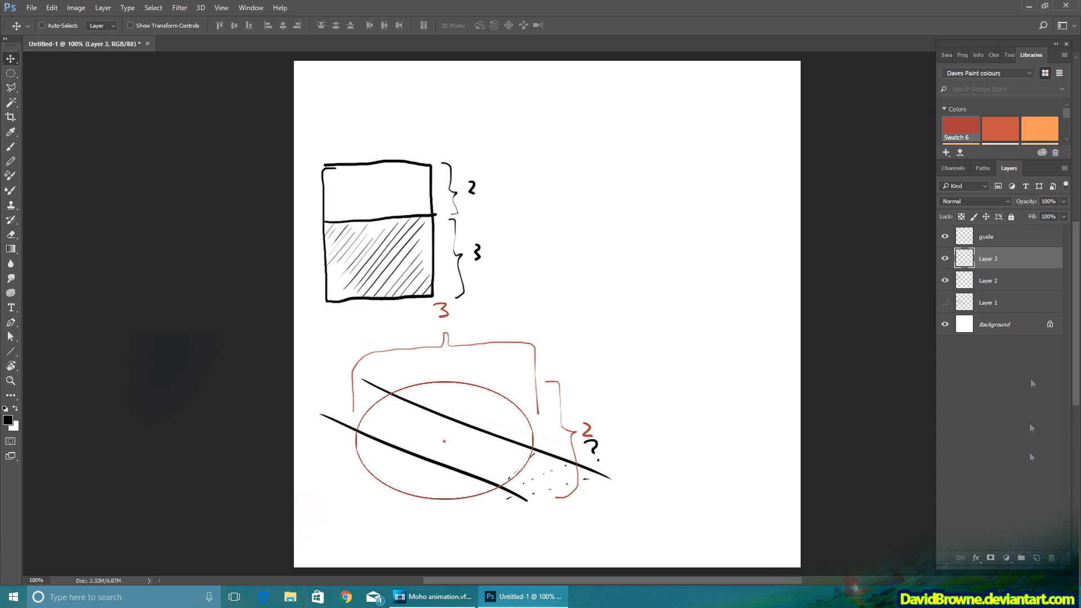
click(1035, 558)
key(b)
click(356, 430)
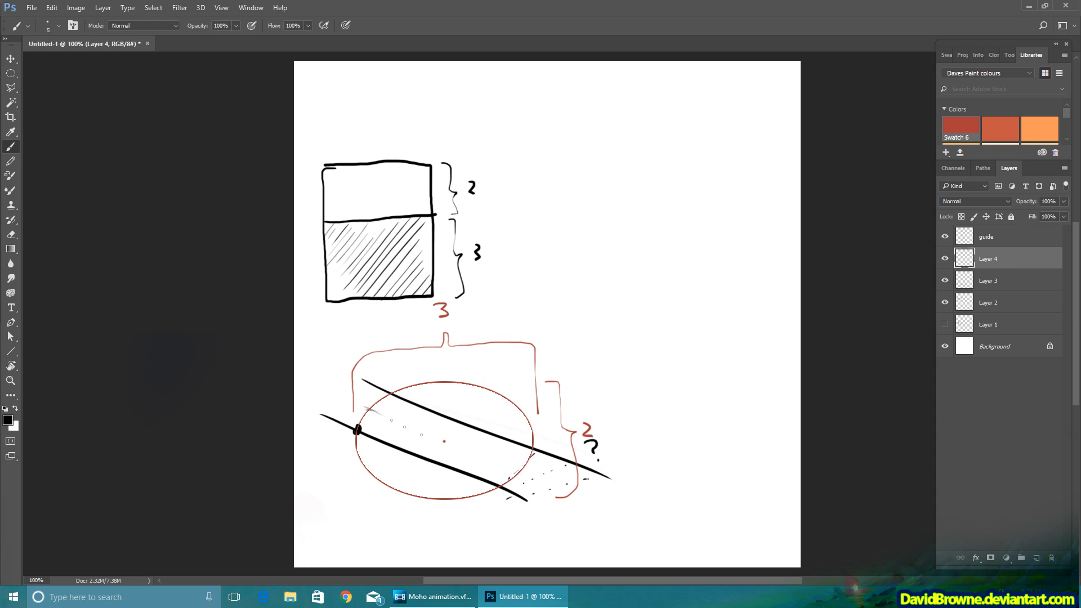
drag(426, 433, 546, 482)
Draw the two short end edges between the diagonals' ellipse intersections and thicken the long sides to complete the top face
drag(359, 428, 395, 395)
mouse_move(502, 483)
mouse_down()
mouse_move(532, 449)
mouse_move(506, 477)
mouse_up()
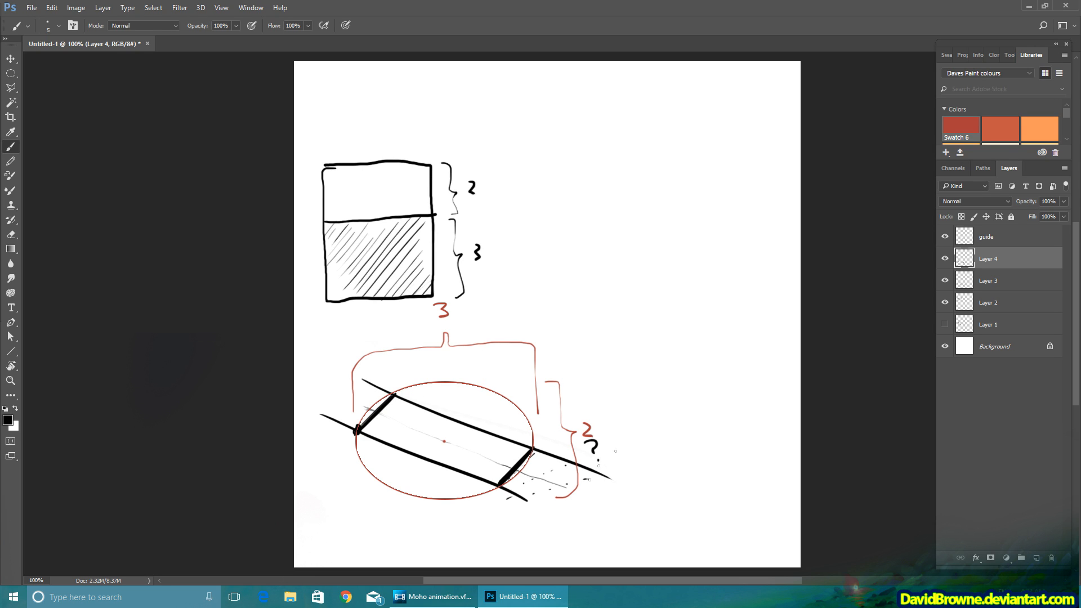
drag(348, 430, 426, 460)
drag(396, 393, 505, 437)
Draw two steep, roughly parallel black lines in the empty area right of the hatched box
drag(651, 196, 622, 291)
drag(722, 249, 708, 297)
drag(734, 199, 712, 295)
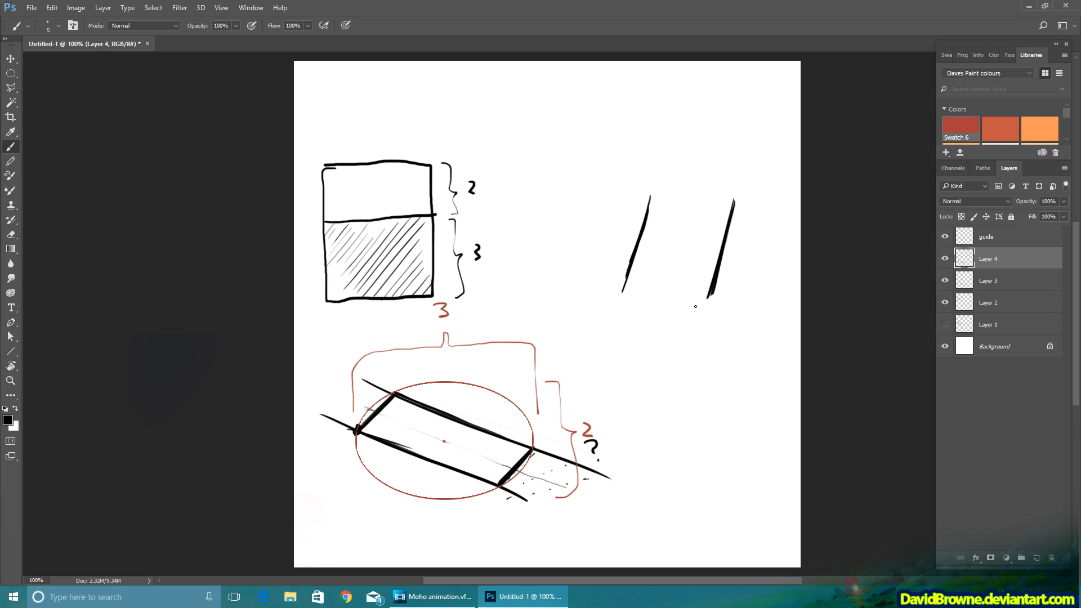
Move the guide ellipse and its braces over the two steep lines and scale the guide down to fit them
click(985, 240)
key(v)
mouse_move(342, 442)
mouse_down()
mouse_move(567, 351)
mouse_move(580, 237)
mouse_up()
click(51, 7)
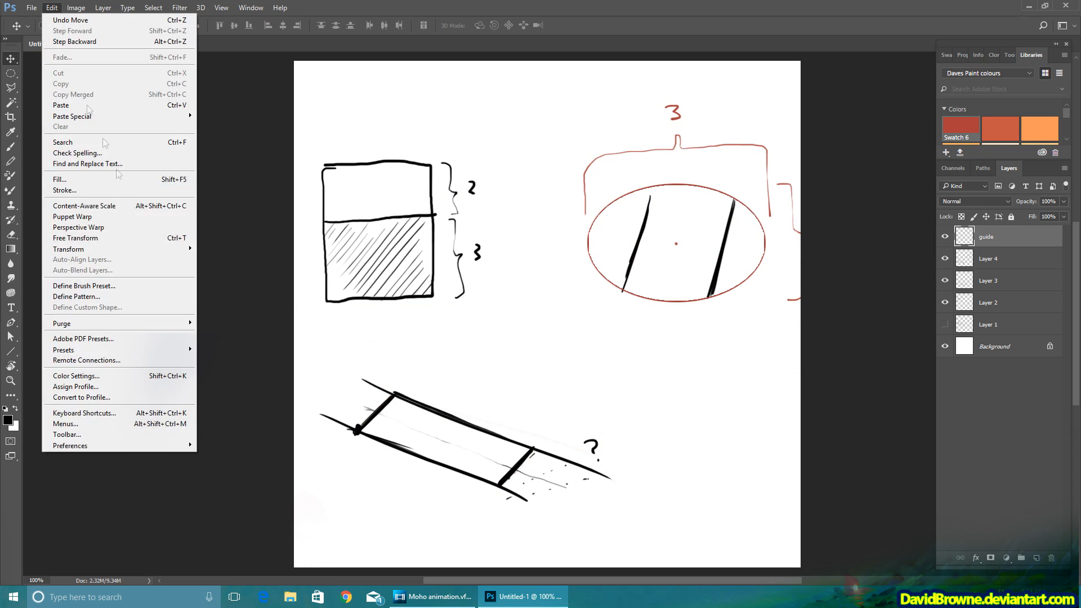
click(73, 239)
drag(584, 105, 651, 151)
click(497, 25)
drag(746, 243, 732, 262)
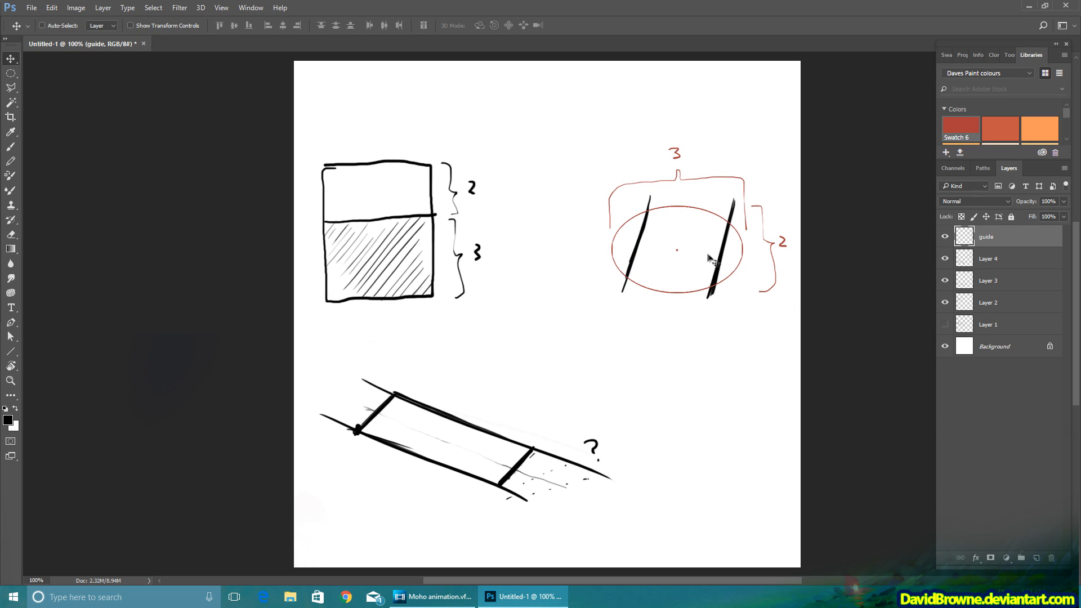
On Layer 4, draw a faint centre line and connect the steep lines where they meet the ellipse
key(alt+bracketleft)
key(b)
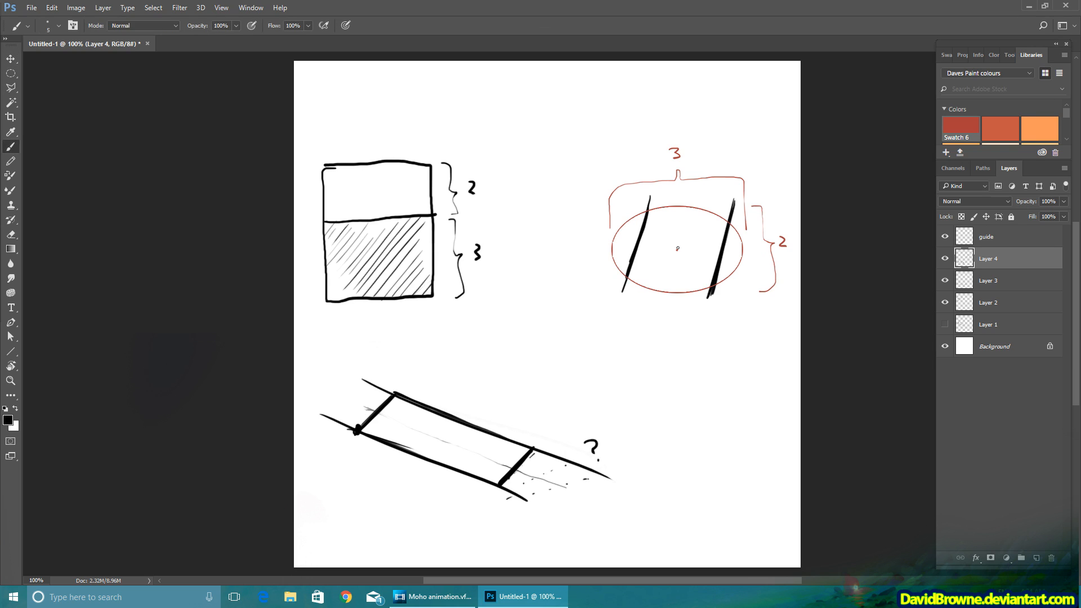
drag(685, 217, 669, 278)
drag(648, 211, 729, 220)
drag(729, 220, 649, 211)
Draw the wall edges and base line below the new top face to form a tall box
mouse_move(627, 276)
mouse_down()
mouse_move(712, 286)
mouse_move(620, 278)
mouse_move(636, 352)
mouse_move(717, 360)
mouse_up()
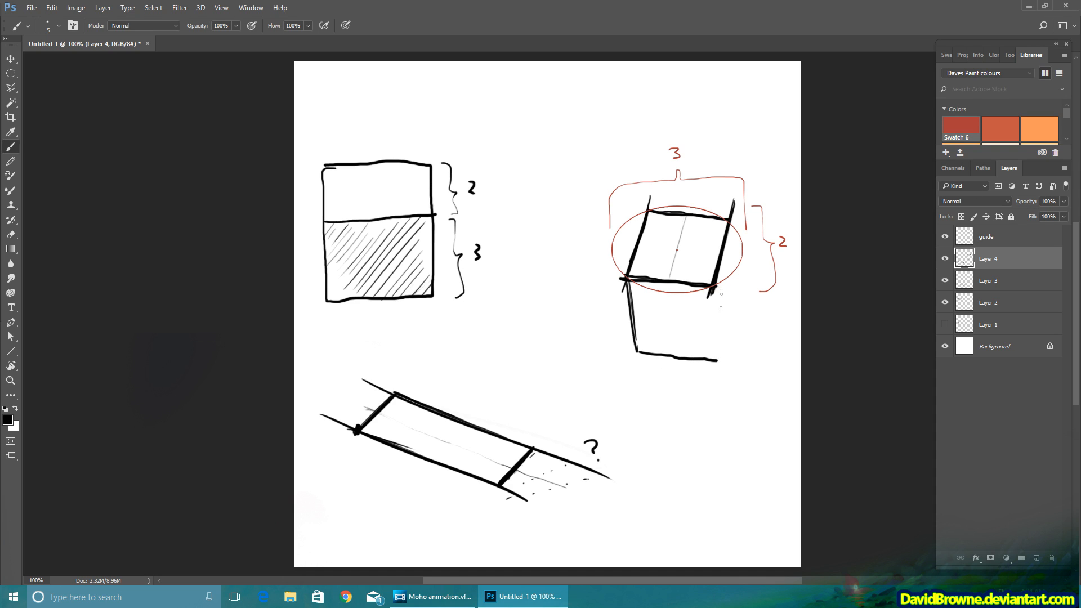
drag(712, 287, 719, 365)
mouse_move(733, 226)
mouse_down()
mouse_move(730, 304)
mouse_move(728, 284)
mouse_up()
drag(735, 284, 721, 366)
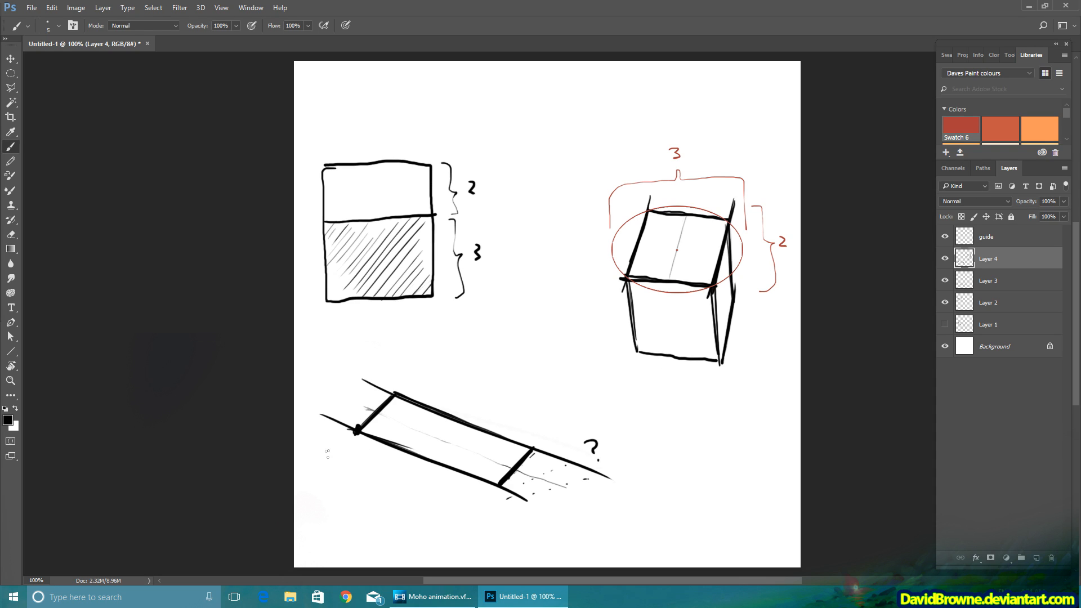
Draw the wall and base edges beneath the long diagonal top face to complete the lower box
mouse_move(365, 489)
mouse_down()
mouse_move(358, 429)
mouse_move(363, 487)
mouse_move(491, 532)
mouse_up()
drag(364, 479, 504, 536)
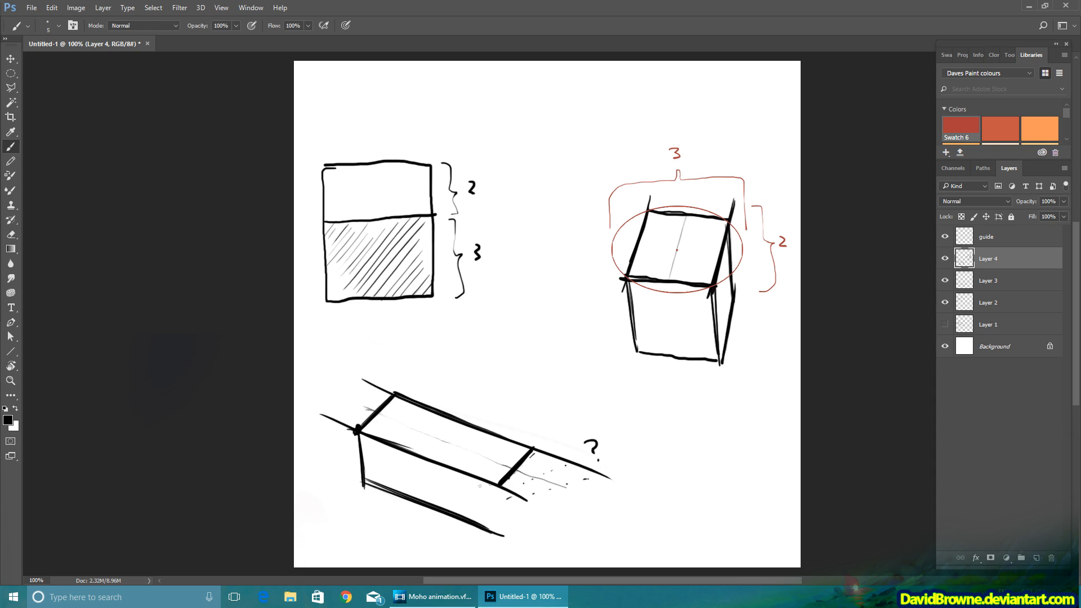
drag(498, 486, 501, 534)
mouse_move(533, 453)
mouse_down()
mouse_move(535, 504)
mouse_move(508, 532)
mouse_up()
drag(535, 500, 514, 514)
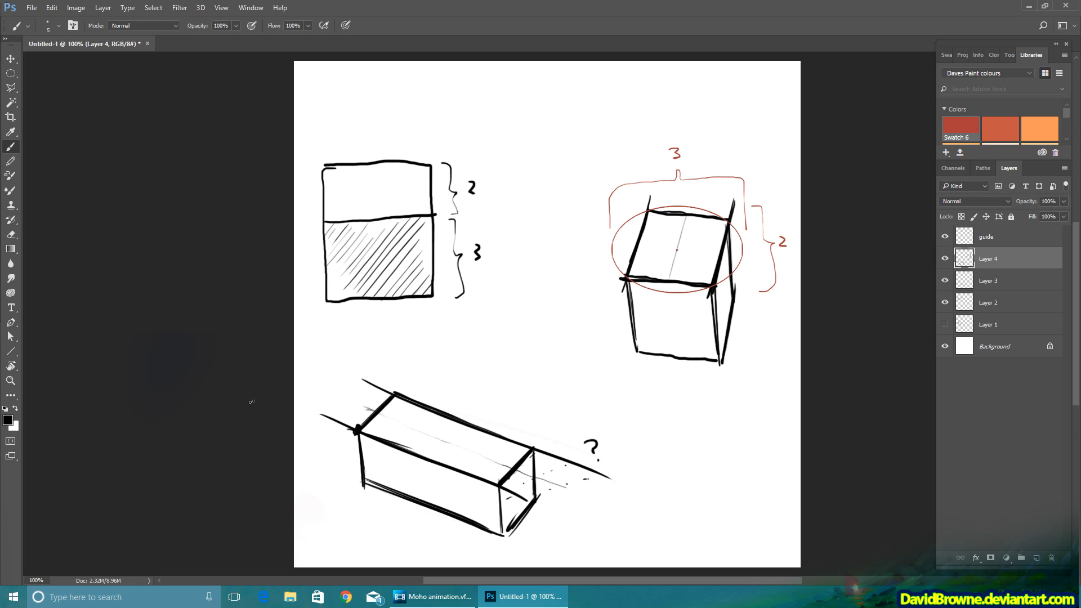
Make a polygonal selection around the walls of the upper box, following the lower edges of its top face
click(12, 88)
click(618, 281)
click(713, 294)
click(719, 290)
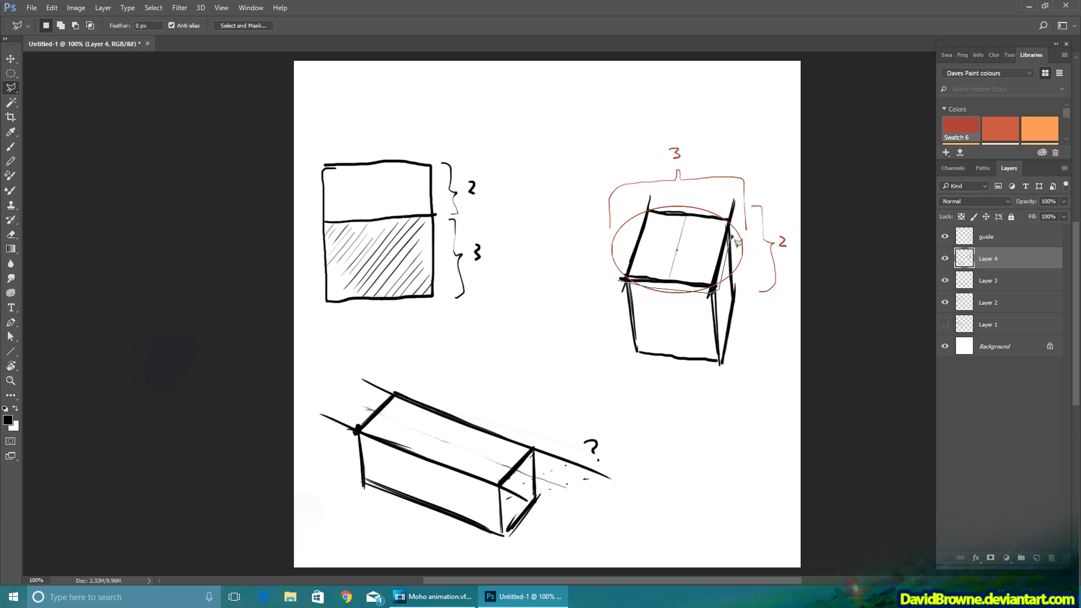
click(730, 228)
click(757, 262)
click(745, 368)
click(685, 406)
double_click(588, 360)
Skew the selected box walls slightly sideways from their bottom edge
click(52, 7)
mouse_move(85, 244)
click(231, 287)
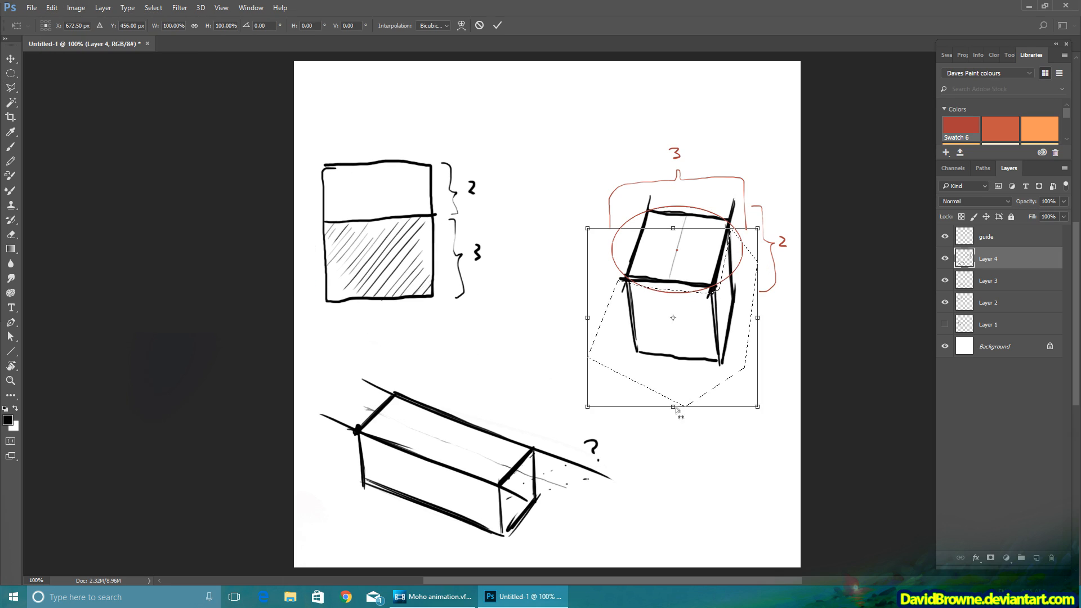
drag(673, 406, 665, 409)
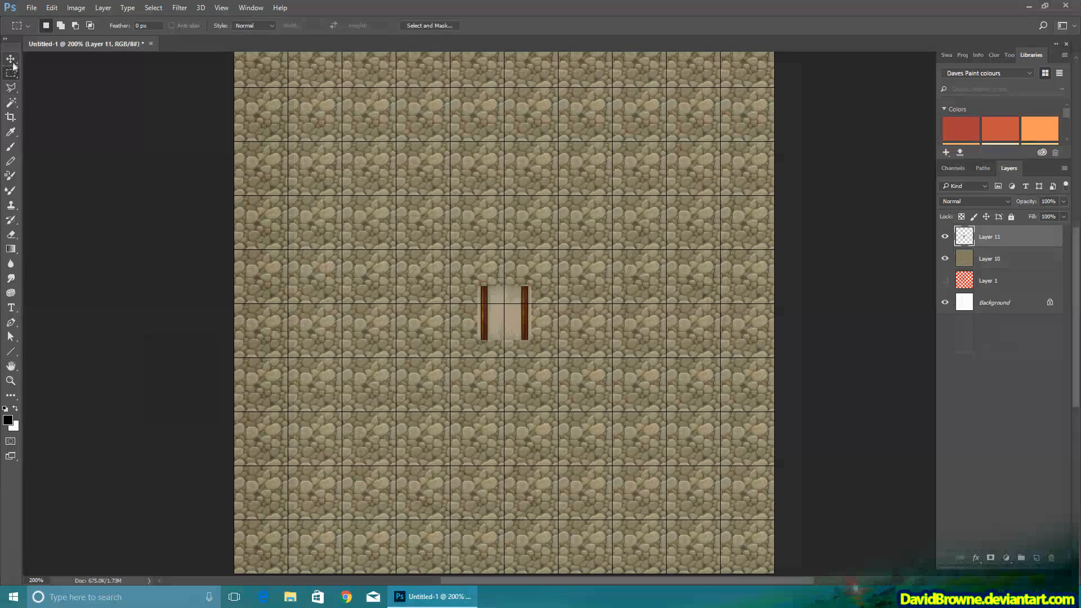
Reposition the timber wall piece on the cobblestone tile map
key(v)
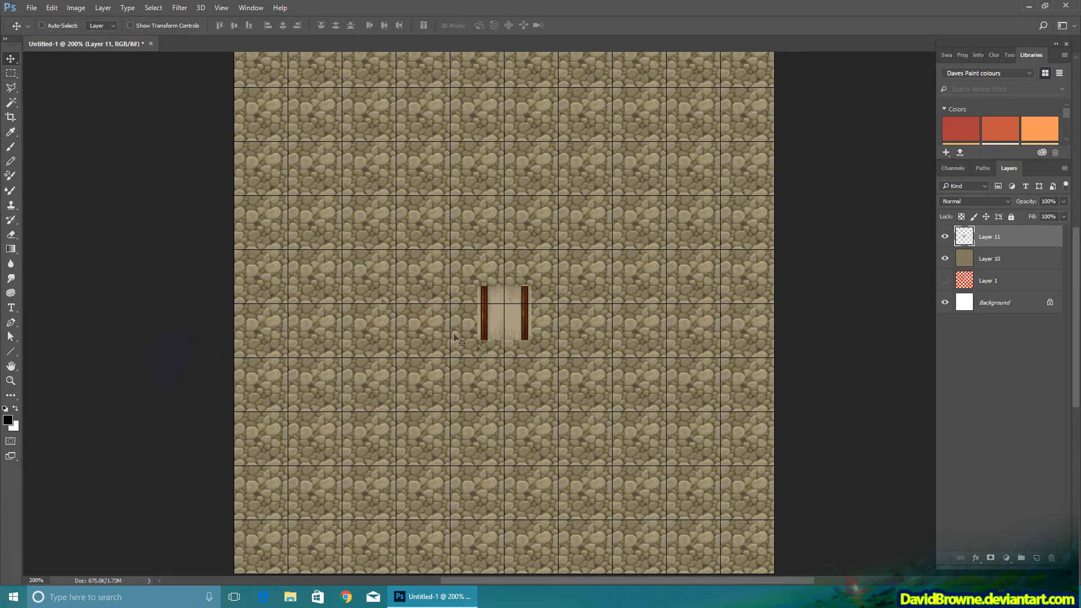
mouse_move(501, 344)
mouse_down()
mouse_move(370, 344)
mouse_move(487, 346)
mouse_up()
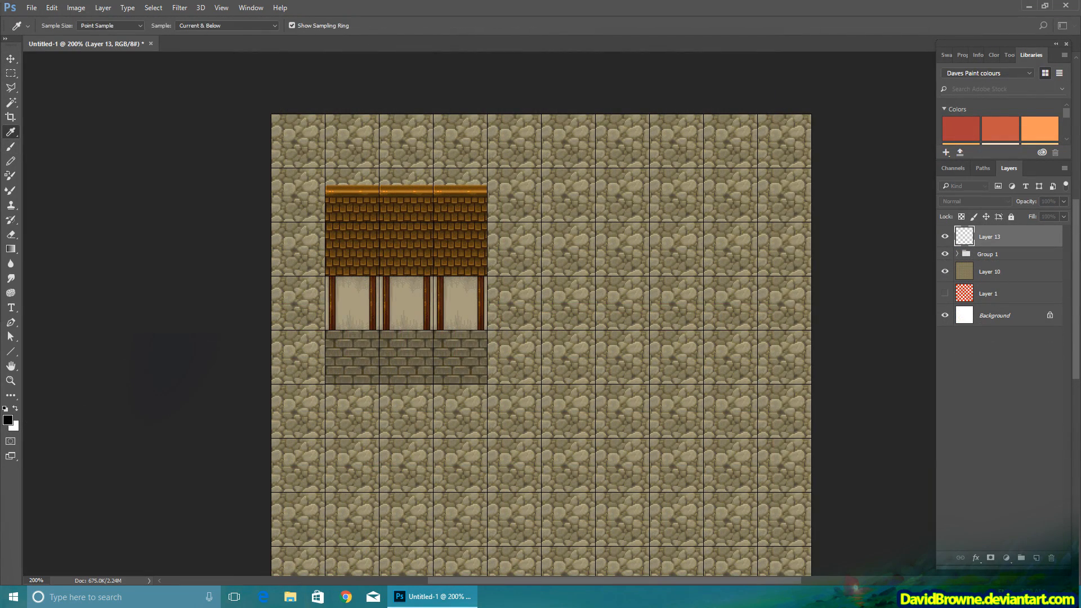
Hide the grid and outline the house's footprint in red as a rectangle over the lower front wall
key(b)
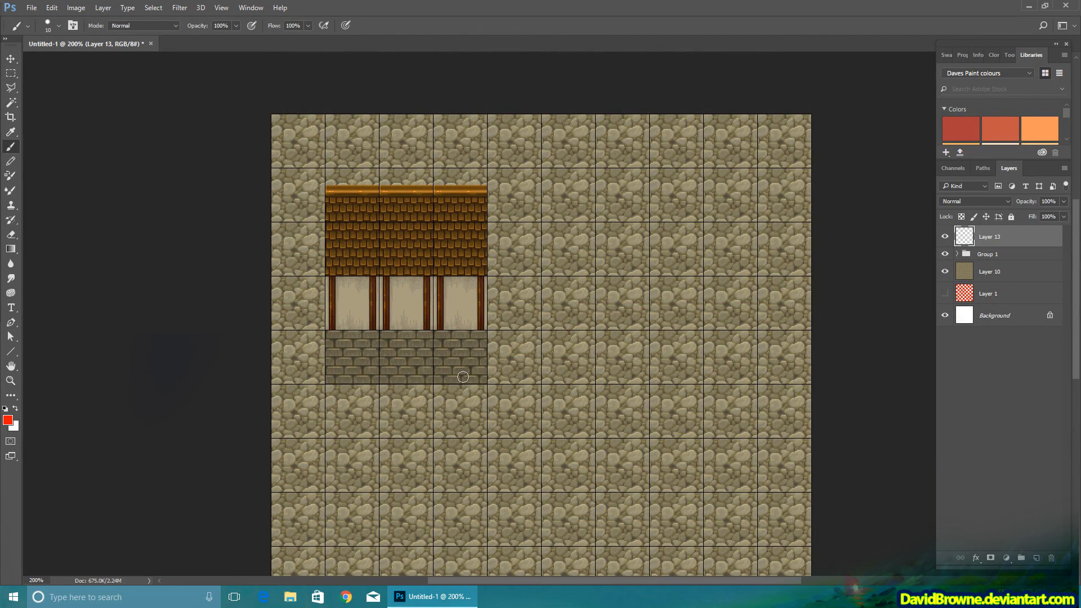
key(ctrl+apostrophe)
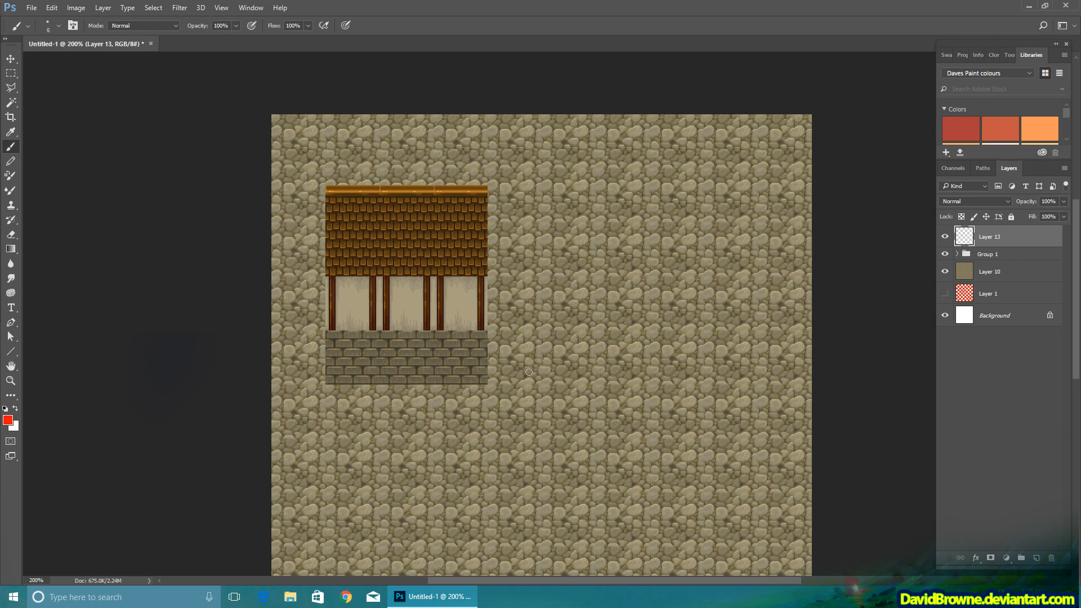
drag(326, 383, 491, 378)
mouse_move(489, 301)
mouse_down()
mouse_move(428, 297)
mouse_move(327, 338)
mouse_move(388, 299)
mouse_move(486, 331)
mouse_move(419, 382)
mouse_up()
drag(477, 340, 325, 375)
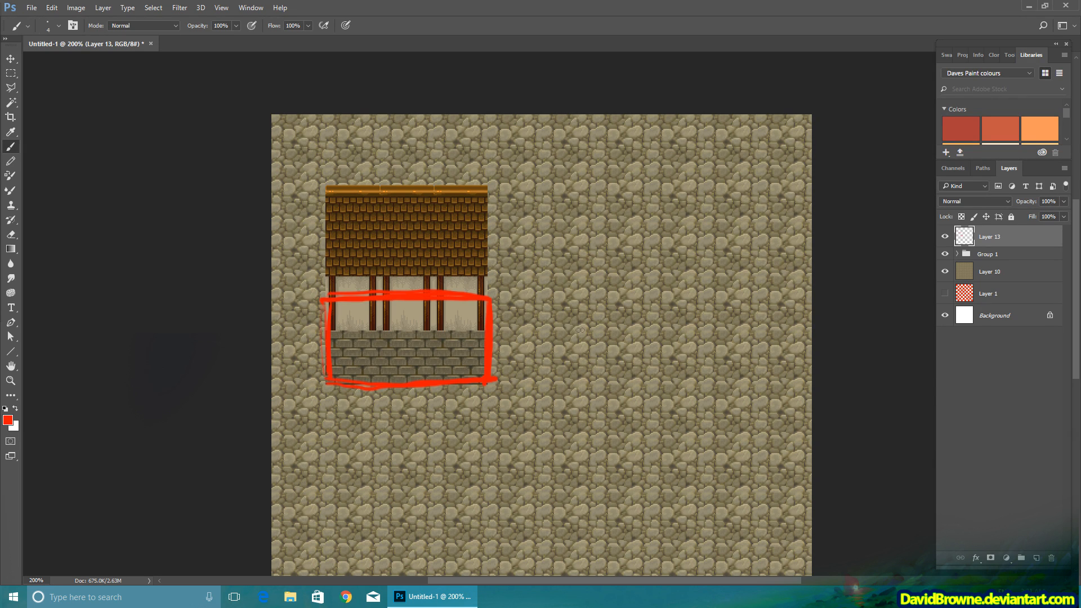
Brace the footprint with labels 3 and 2, and draw a rotated red footprint diamond beside the house
drag(577, 317, 664, 279)
drag(328, 394, 481, 399)
drag(506, 308, 514, 372)
drag(405, 443, 405, 475)
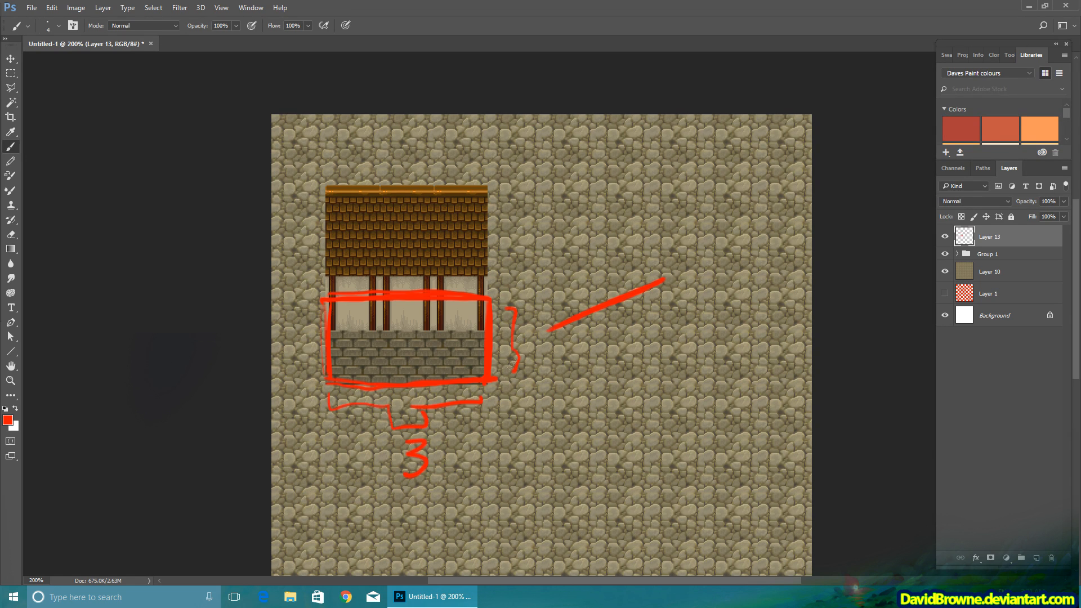
mouse_move(519, 333)
mouse_down()
mouse_move(521, 356)
mouse_move(597, 369)
mouse_move(606, 380)
mouse_move(693, 345)
mouse_move(676, 277)
mouse_move(732, 316)
mouse_up()
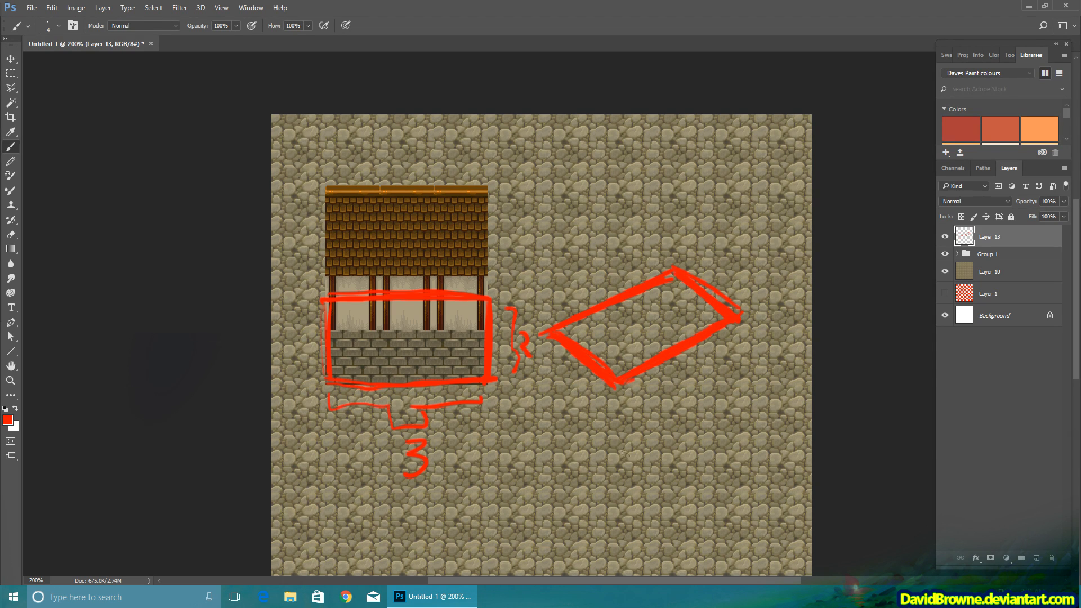
Erase the 3 and 2 labels and their braces around the footprint rectangle
key(e)
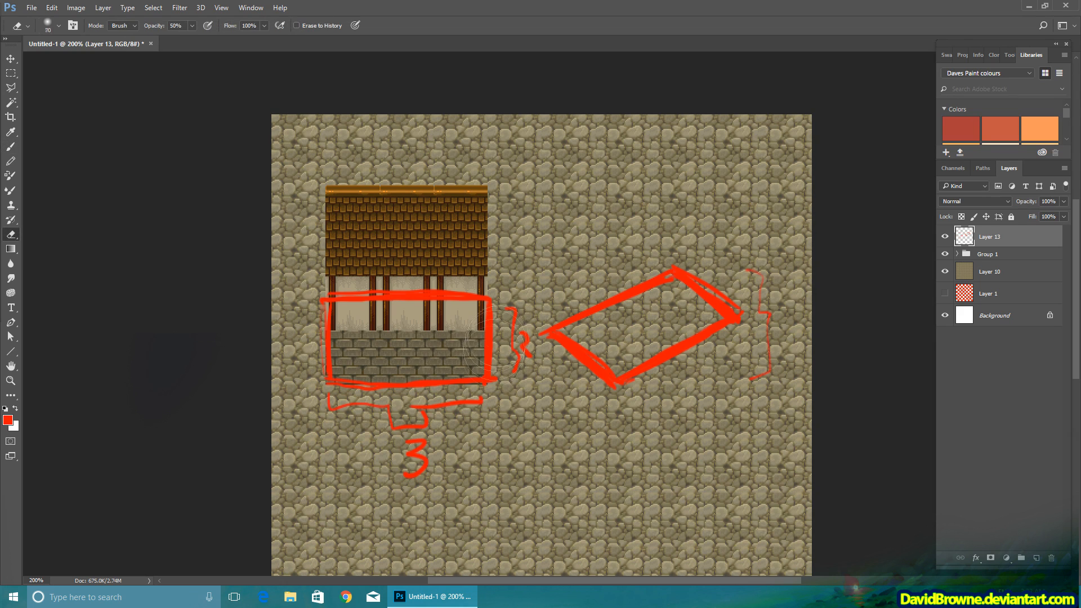
mouse_move(510, 310)
mouse_down()
mouse_move(527, 360)
mouse_move(496, 349)
mouse_move(411, 484)
mouse_up()
key(b)
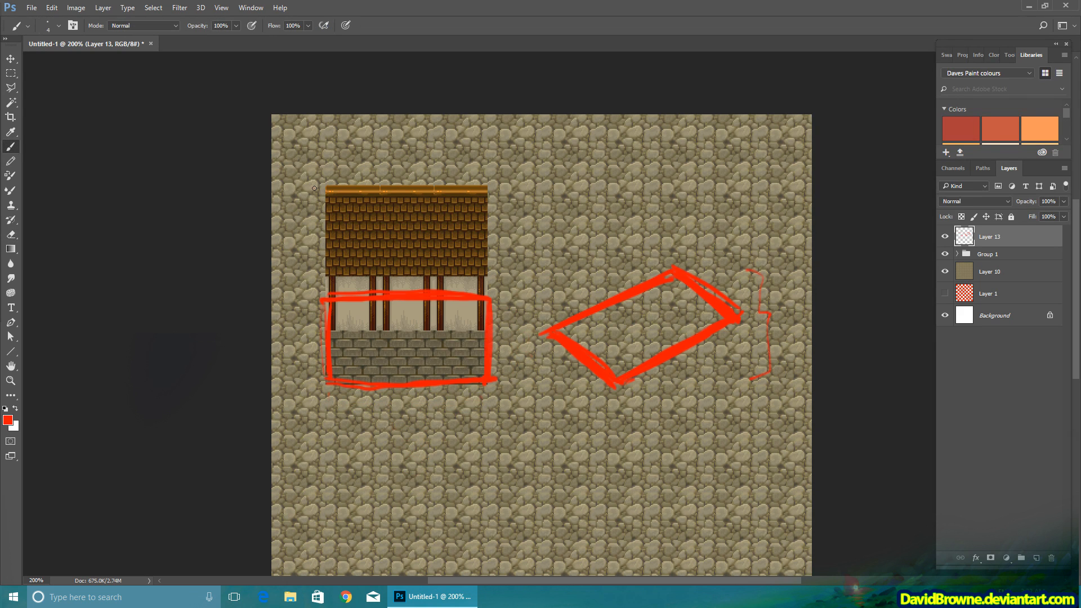
Brace the house's upper and lower parts, label each 1, and write 45° above the roof
drag(314, 188, 312, 292)
mouse_move(311, 307)
mouse_down()
mouse_move(302, 349)
mouse_move(314, 380)
mouse_up()
drag(288, 220, 281, 248)
drag(290, 307, 287, 332)
drag(417, 125, 432, 144)
drag(423, 134, 425, 157)
drag(439, 130, 433, 165)
drag(438, 123, 457, 127)
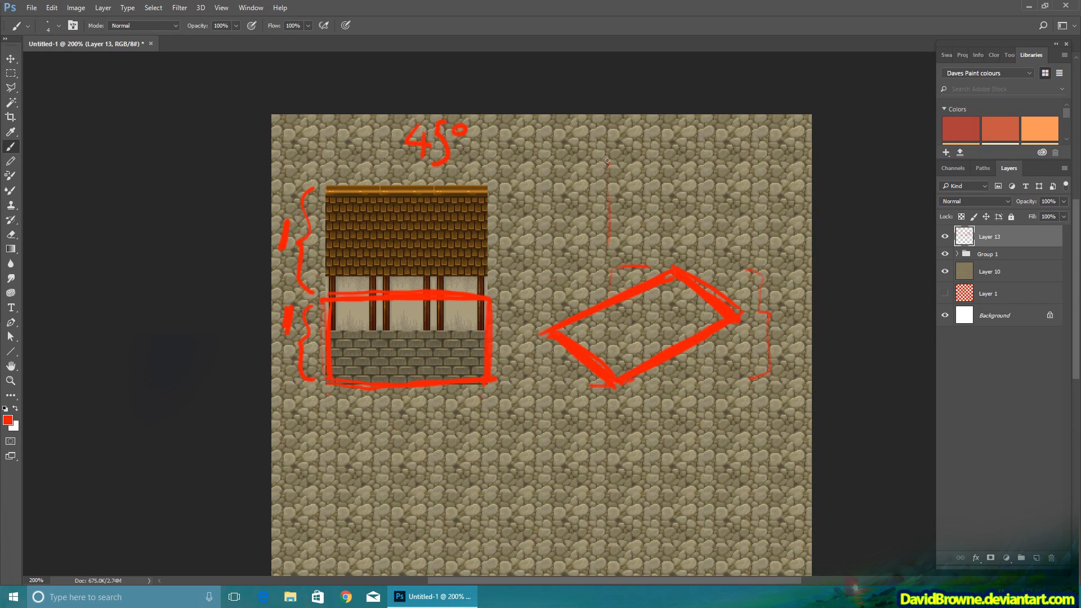
Raise vertical edges from the red diamond's corners and draw the back edges joining their tops
drag(676, 259, 675, 158)
mouse_move(580, 196)
mouse_down()
mouse_move(541, 215)
mouse_move(544, 321)
mouse_up()
mouse_move(678, 160)
mouse_down()
mouse_move(744, 212)
mouse_move(737, 306)
mouse_up()
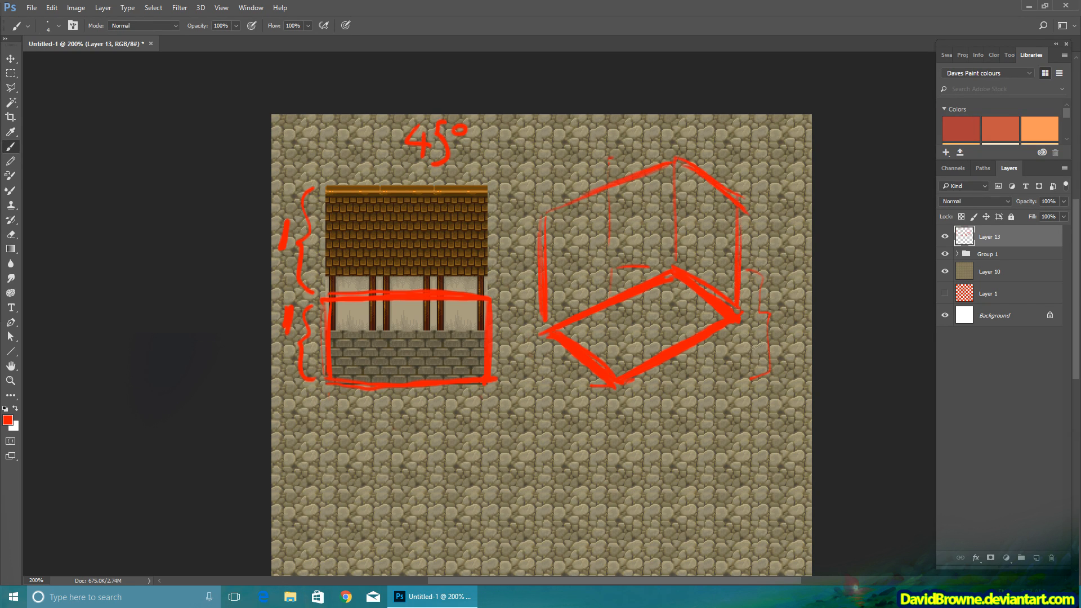
Draw a base guide line and stacked braces beside the red box, labelling both height sections 1
drag(648, 379, 776, 376)
drag(775, 311, 775, 325)
drag(771, 188, 772, 201)
mouse_move(780, 158)
mouse_down()
mouse_move(795, 251)
mouse_move(790, 371)
mouse_up()
Draw the red box's front corner and the two front edges of its top face
mouse_move(541, 218)
mouse_down()
mouse_move(619, 265)
mouse_move(615, 375)
mouse_up()
drag(622, 260, 734, 211)
drag(677, 231, 731, 204)
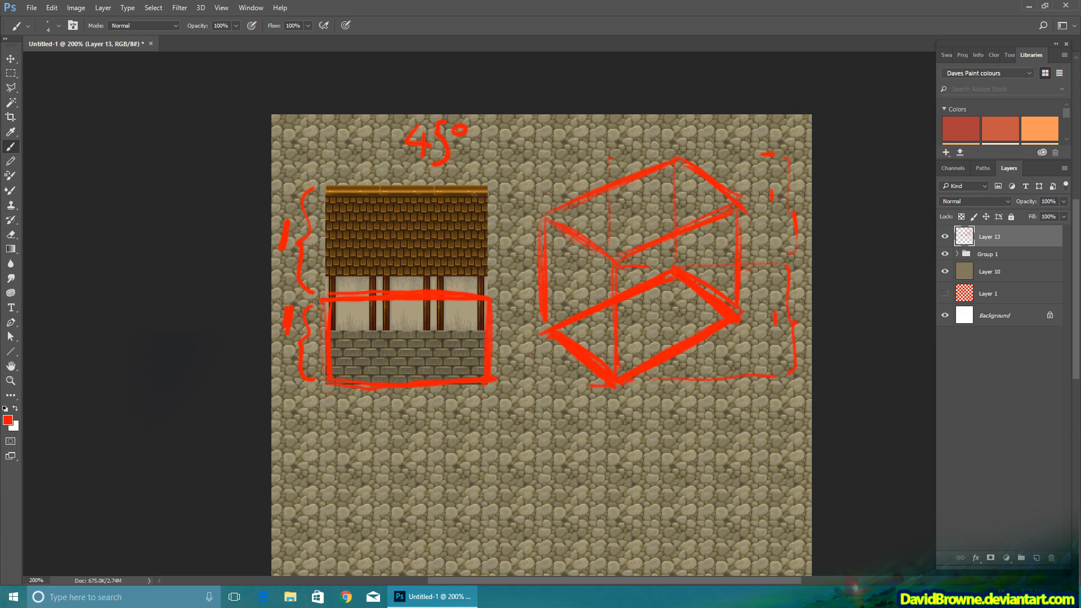
Draw the eave lines, gable triangle and pitched roof outline on top of the red box
mouse_move(575, 265)
mouse_down()
mouse_move(616, 291)
mouse_move(737, 237)
mouse_up()
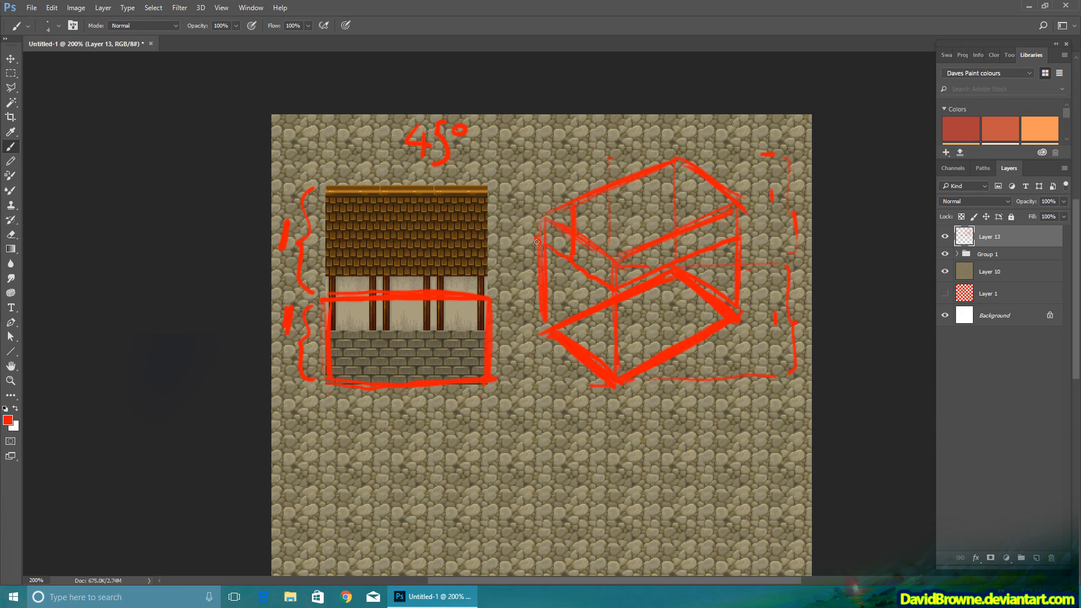
mouse_move(536, 242)
mouse_down()
mouse_move(574, 197)
mouse_move(616, 286)
mouse_up()
mouse_move(574, 196)
mouse_down()
mouse_move(688, 147)
mouse_move(753, 235)
mouse_up()
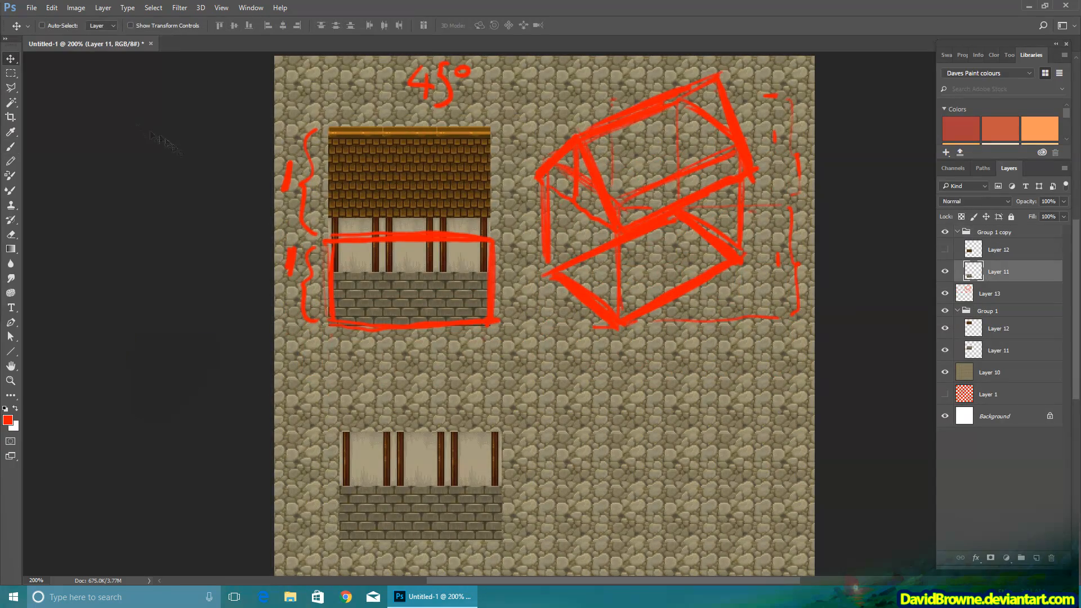
Duplicate the lower wall's Layer 11 and skew the copy to fit the red box's long front face
click(103, 7)
click(10, 75)
click(463, 358)
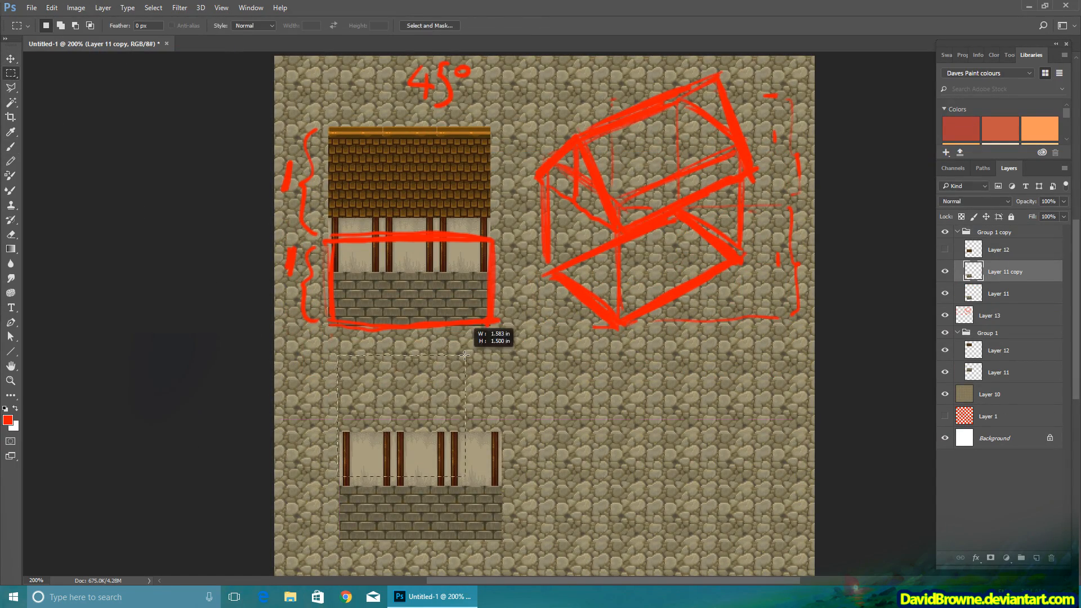
click(11, 59)
drag(478, 489, 705, 221)
drag(704, 221, 716, 210)
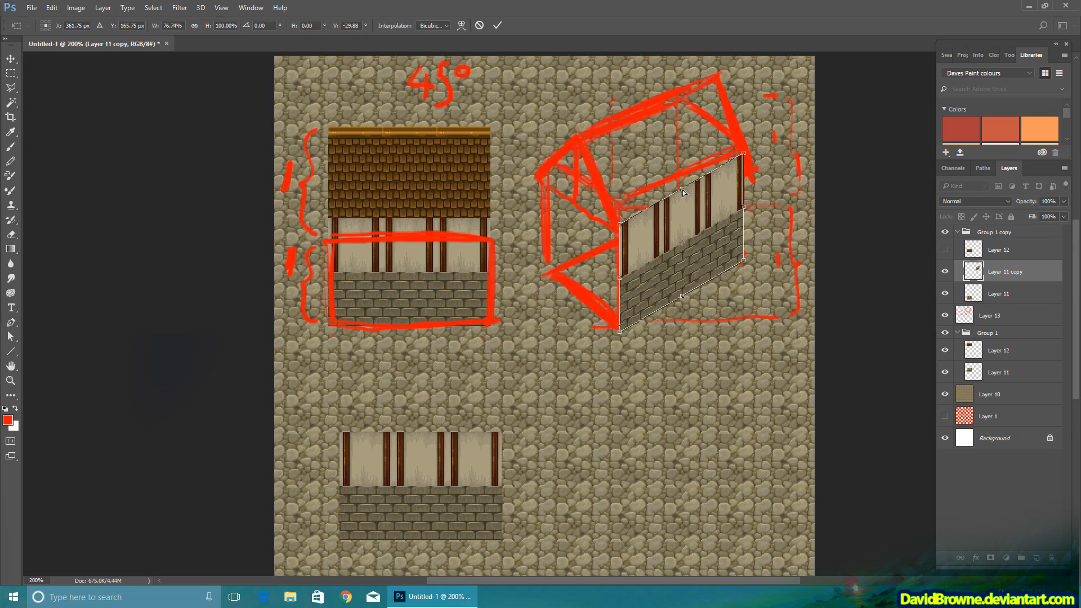
drag(681, 189, 685, 202)
click(497, 25)
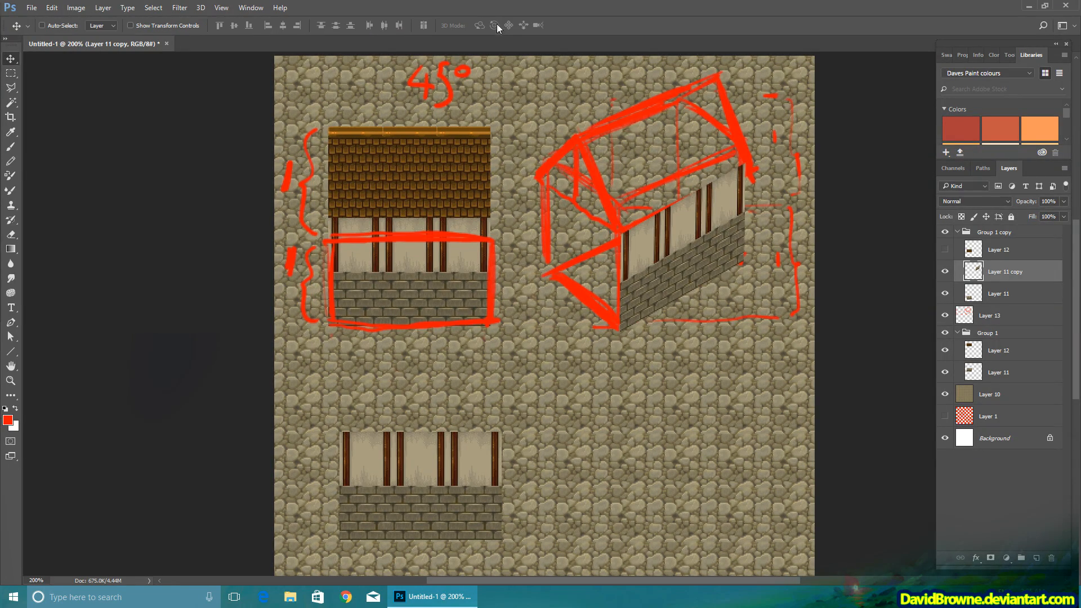
Duplicate Layer 11 again, place the copy on the red box's short front face and transform it to fit
click(992, 295)
click(103, 8)
click(135, 56)
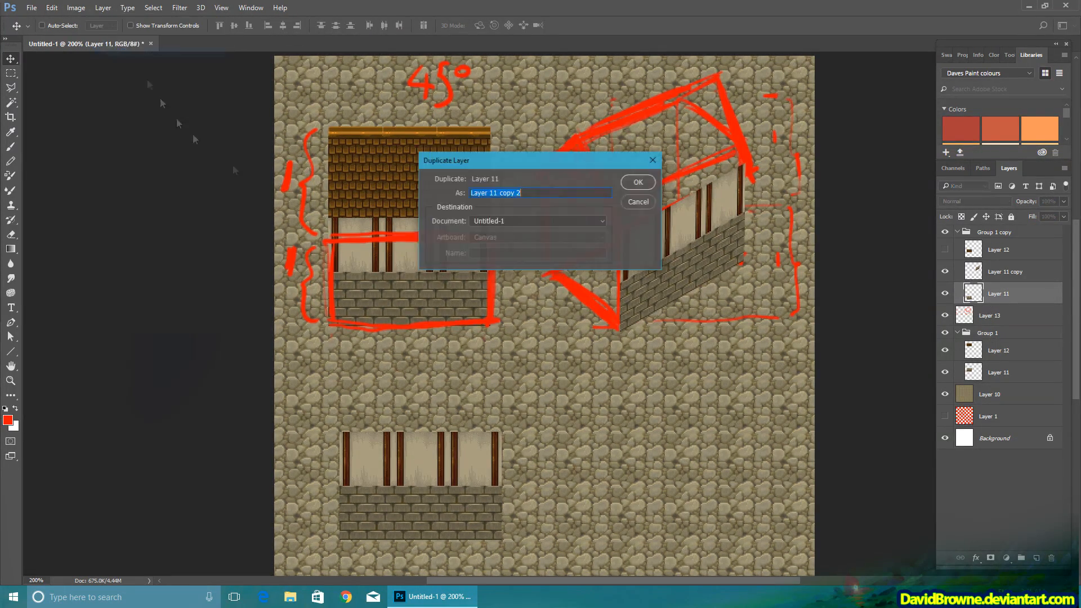
key(Return)
drag(440, 487, 557, 278)
click(51, 8)
click(68, 236)
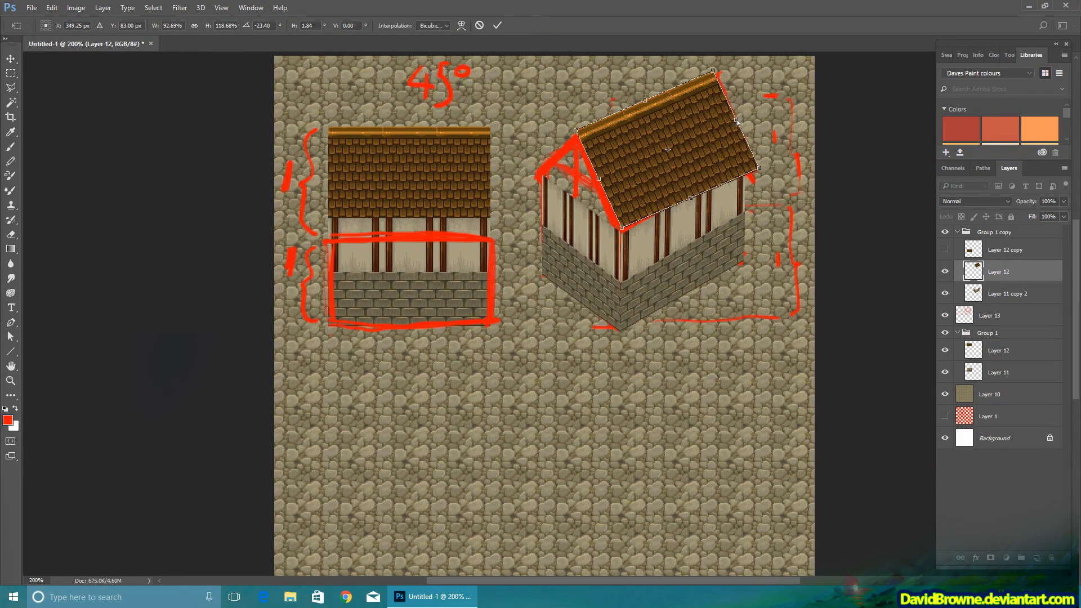
Adjust the tiled roof's skew to match the red roof outline, and hide the red sketch on Layer 13
drag(596, 182, 597, 183)
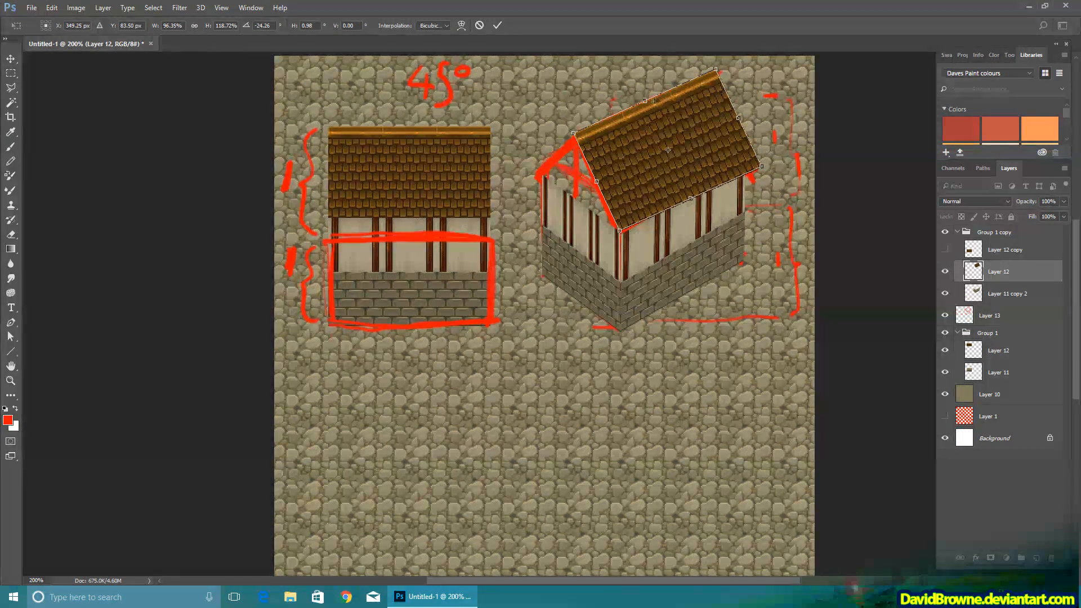
drag(739, 118, 737, 116)
drag(598, 182, 597, 184)
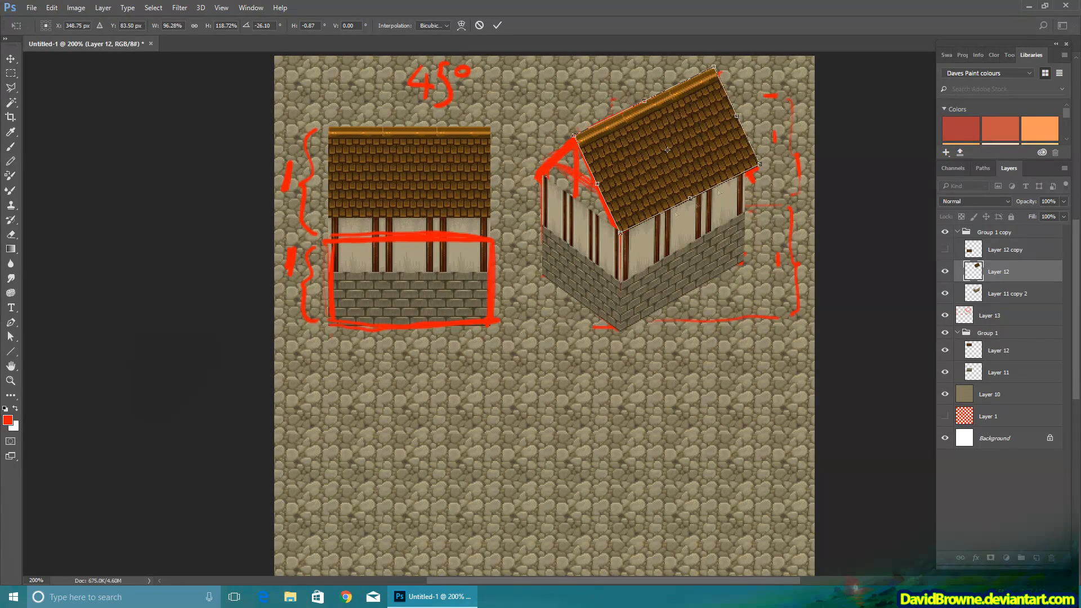
drag(690, 198, 694, 200)
key(Return)
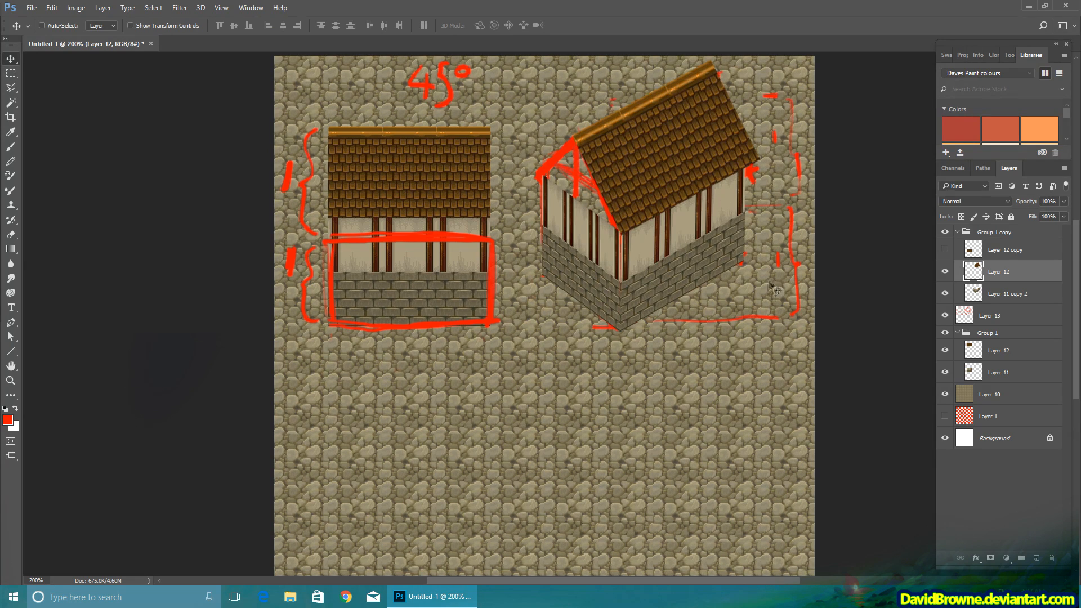
click(945, 315)
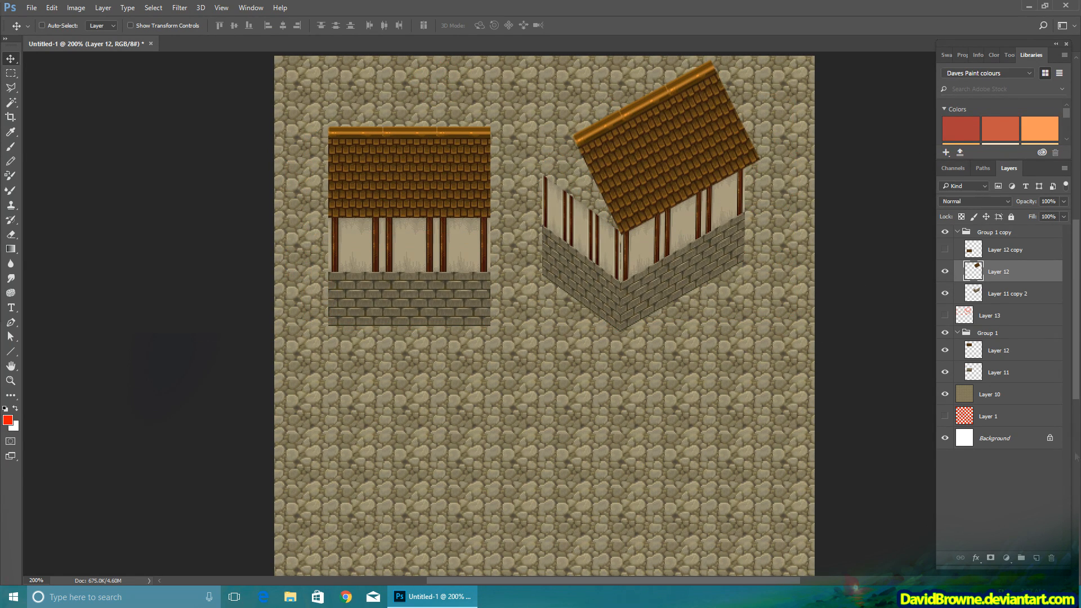
On a new layer, draw a red baseline under the angled house's front corner and mark both wall angles
key(b)
key(ctrl+plus)
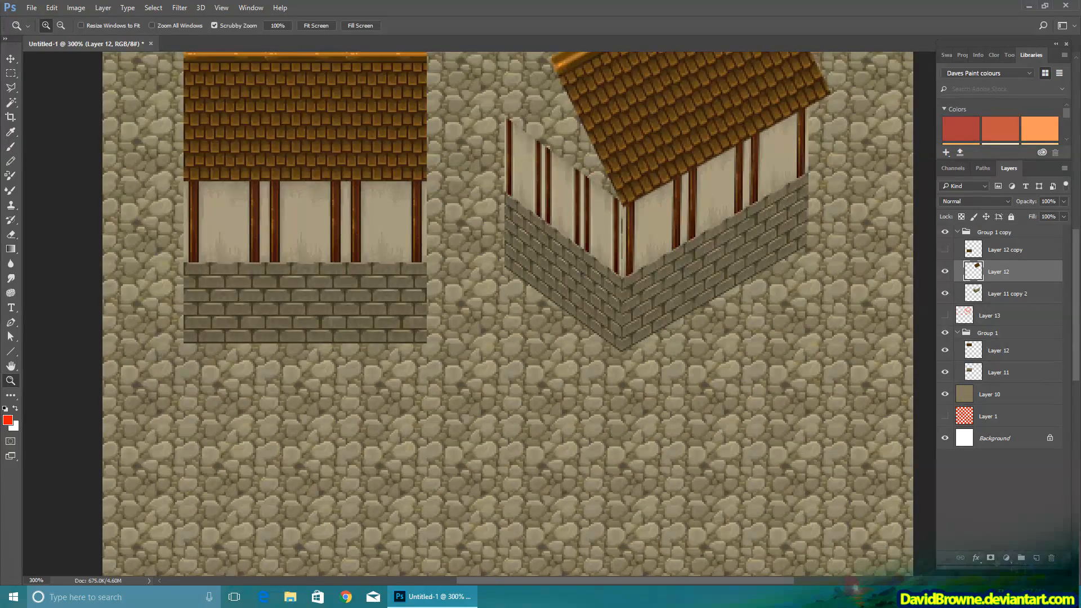
key(ctrl+shift+alt+n)
drag(489, 356, 832, 341)
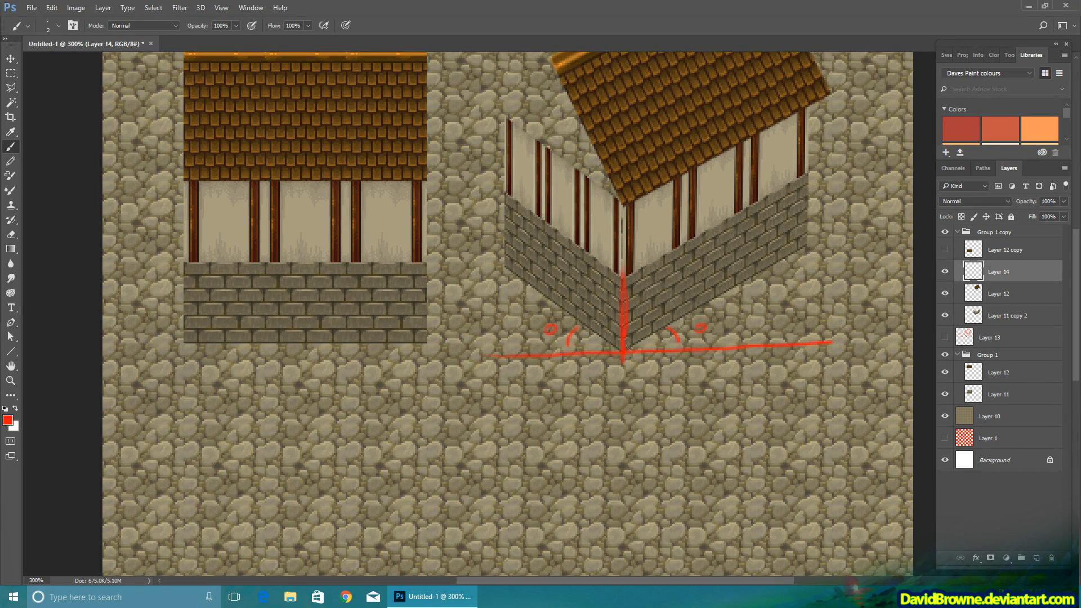
Trace both wall base edges in red from the angled house's front corner and redraw the two angle labels
drag(624, 351, 741, 286)
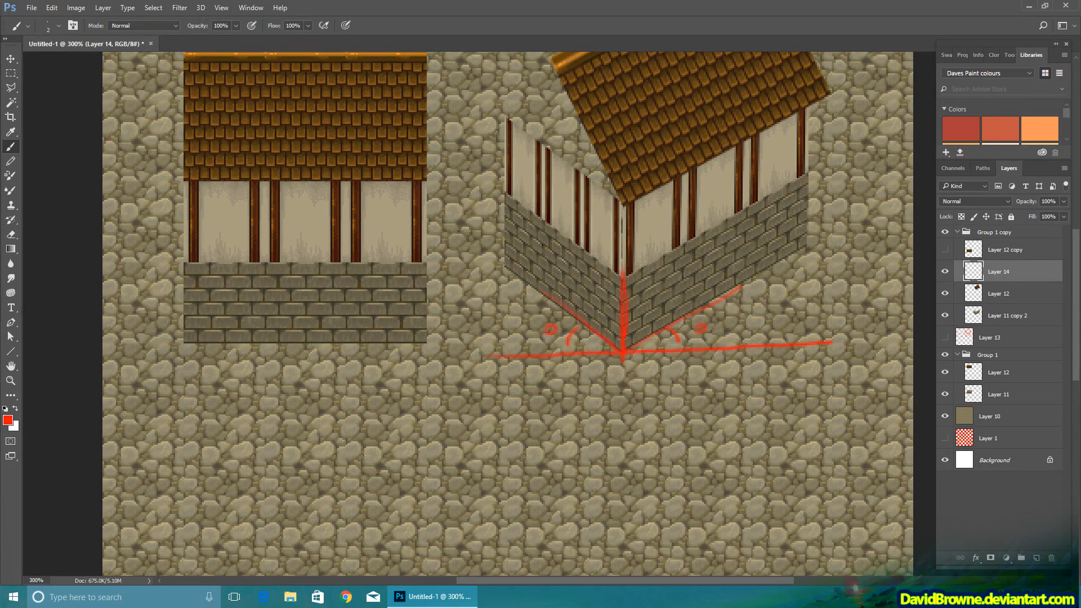
drag(701, 338, 715, 337)
drag(546, 341, 547, 338)
alt+click(702, 343)
drag(671, 424, 689, 338)
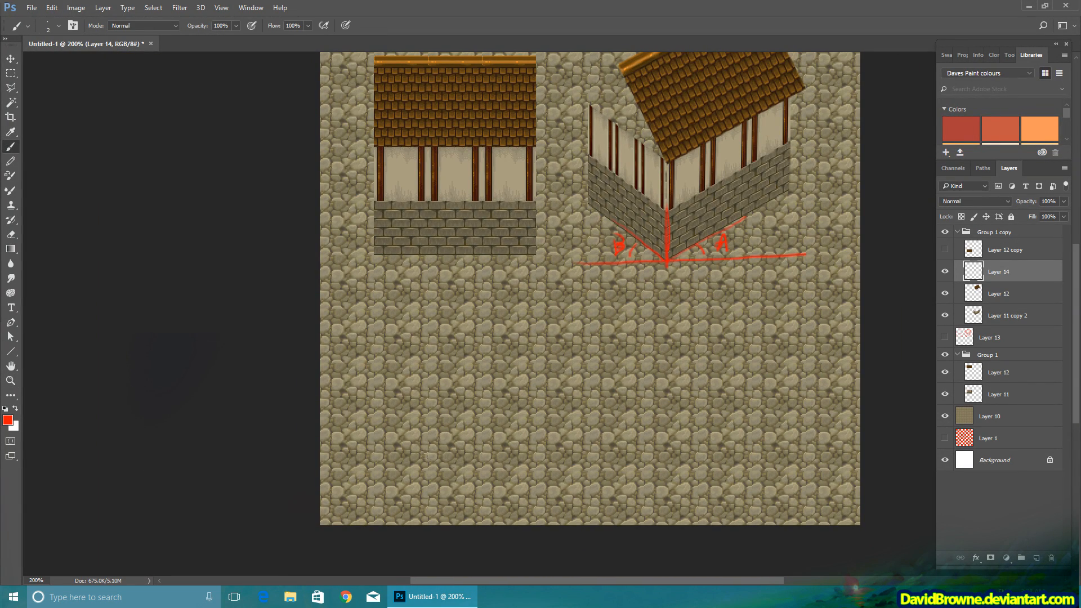
Sketch a red angled ground-plan rectangle on the cobbles below the flat house, with a hatched strip along its far end
drag(416, 457, 482, 489)
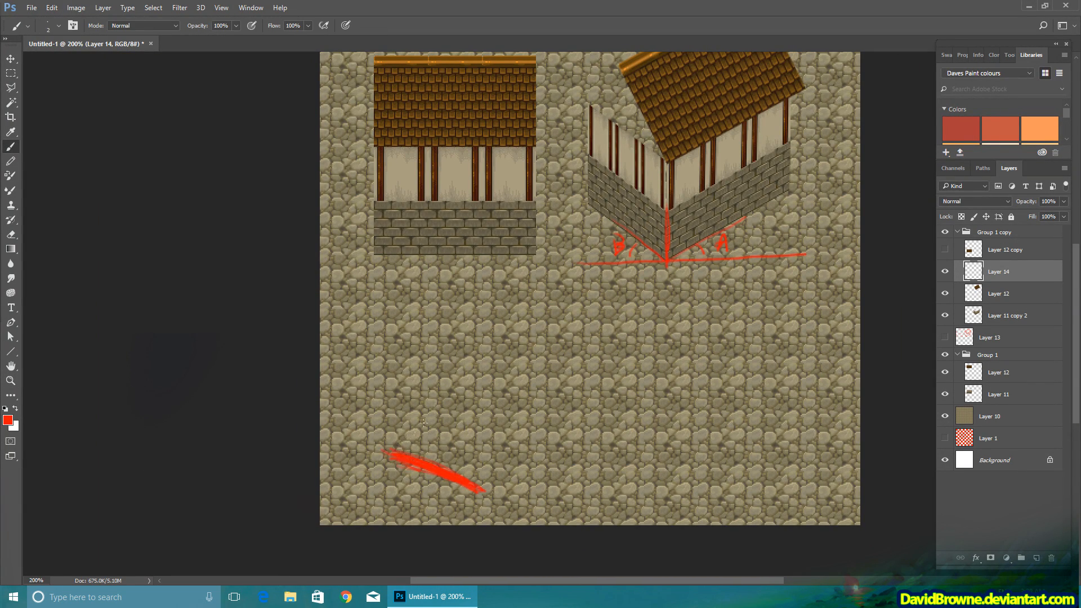
drag(394, 449, 470, 360)
drag(481, 489, 544, 386)
drag(459, 349, 547, 386)
drag(434, 386, 527, 418)
Bracket the plan's depth and the wall height as 1 to 1, and complete the red box with uprights and top edges
drag(422, 491, 423, 382)
drag(343, 411, 336, 431)
mouse_move(393, 370)
mouse_down()
mouse_move(385, 272)
mouse_move(394, 272)
mouse_up()
drag(348, 305, 334, 329)
mouse_move(433, 385)
mouse_down()
mouse_move(430, 273)
mouse_move(382, 345)
mouse_up()
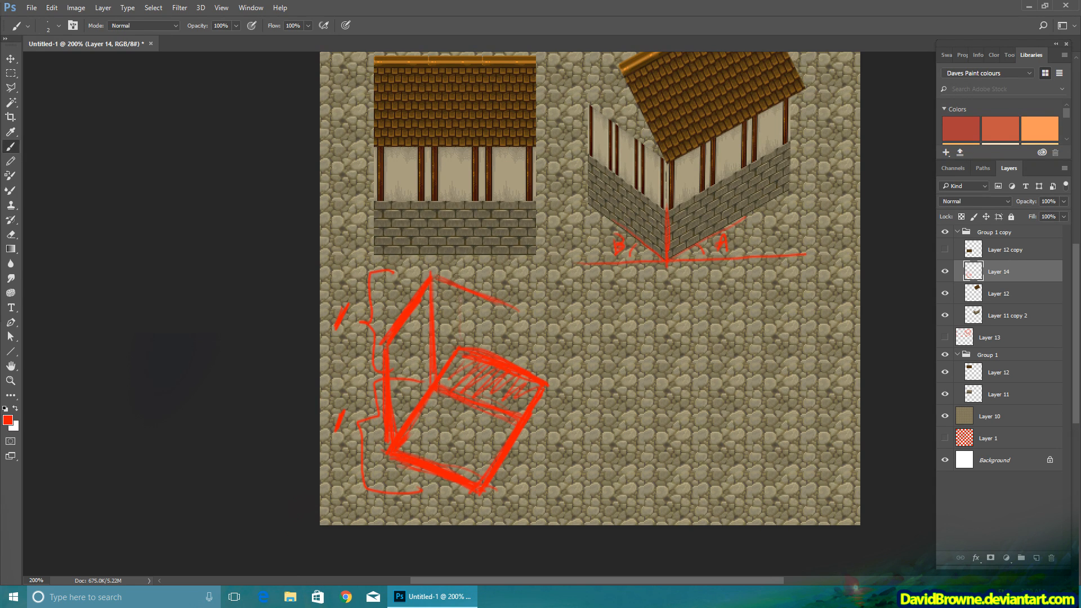
drag(460, 276, 458, 260)
mouse_move(451, 169)
mouse_down()
mouse_move(762, 417)
mouse_move(473, 344)
mouse_up()
Duplicate Layer 11 of the spare flat house, and move Group 1 copy 2 into Group 1 copy
click(11, 73)
click(998, 394)
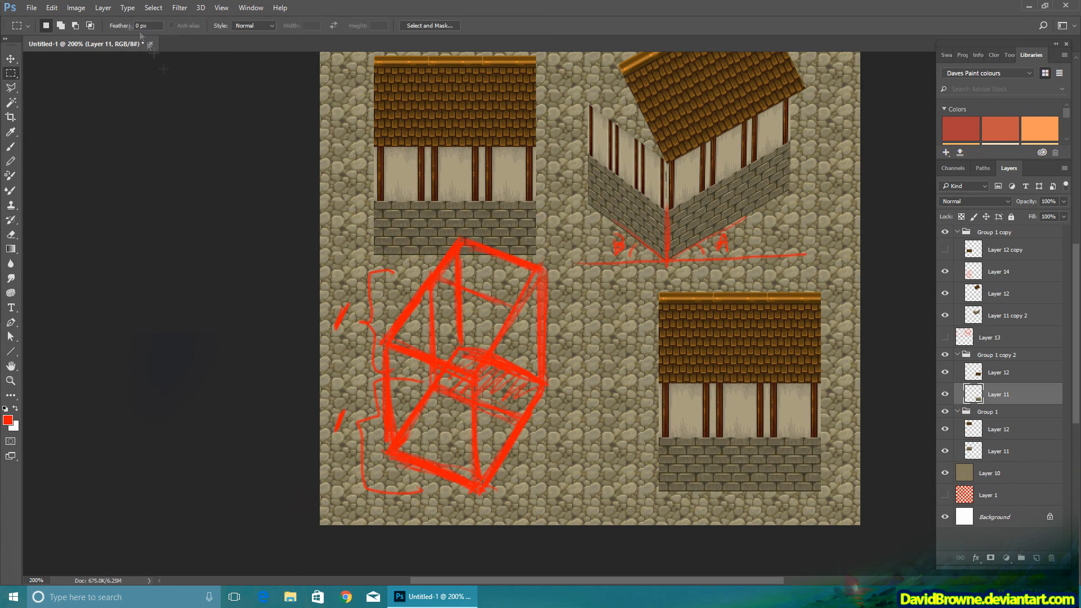
click(103, 8)
click(123, 58)
click(632, 177)
click(11, 58)
mouse_move(995, 355)
mouse_down()
mouse_move(1034, 223)
mouse_move(1033, 232)
mouse_up()
Place the Layer 11 copy on the new red box's long side face and skew it to fit
drag(471, 381, 457, 333)
click(1013, 263)
click(1024, 286)
click(52, 8)
click(242, 295)
drag(381, 334, 479, 441)
mouse_move(512, 335)
mouse_down()
mouse_move(517, 350)
mouse_move(512, 334)
mouse_up()
click(497, 25)
Move the original Layer 11 wall onto the new box's short front face and skew it to fit
click(1007, 307)
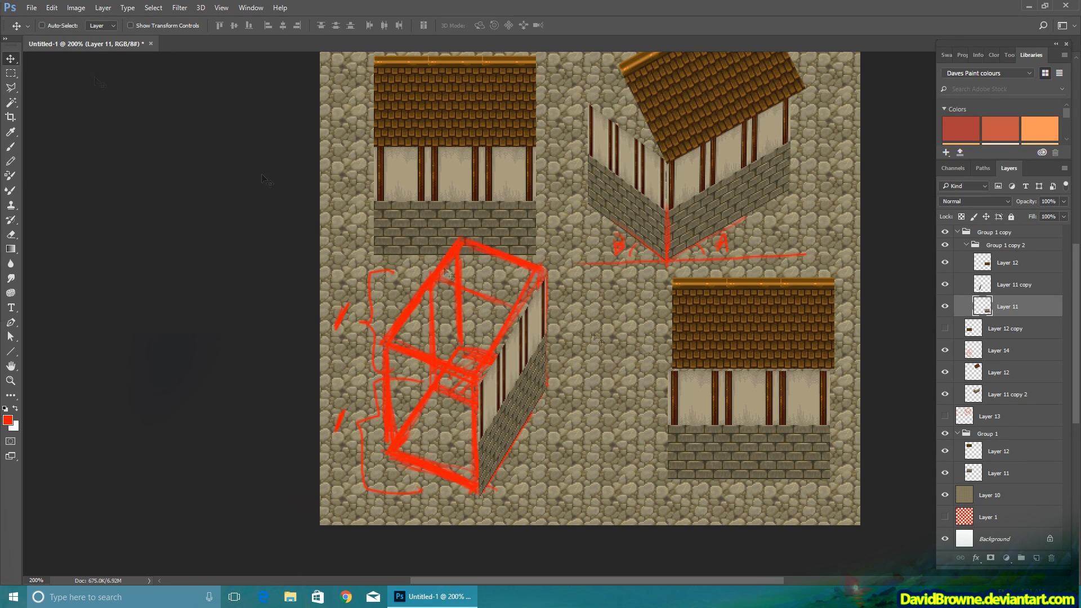
drag(745, 419, 393, 436)
click(52, 7)
mouse_move(85, 242)
click(214, 247)
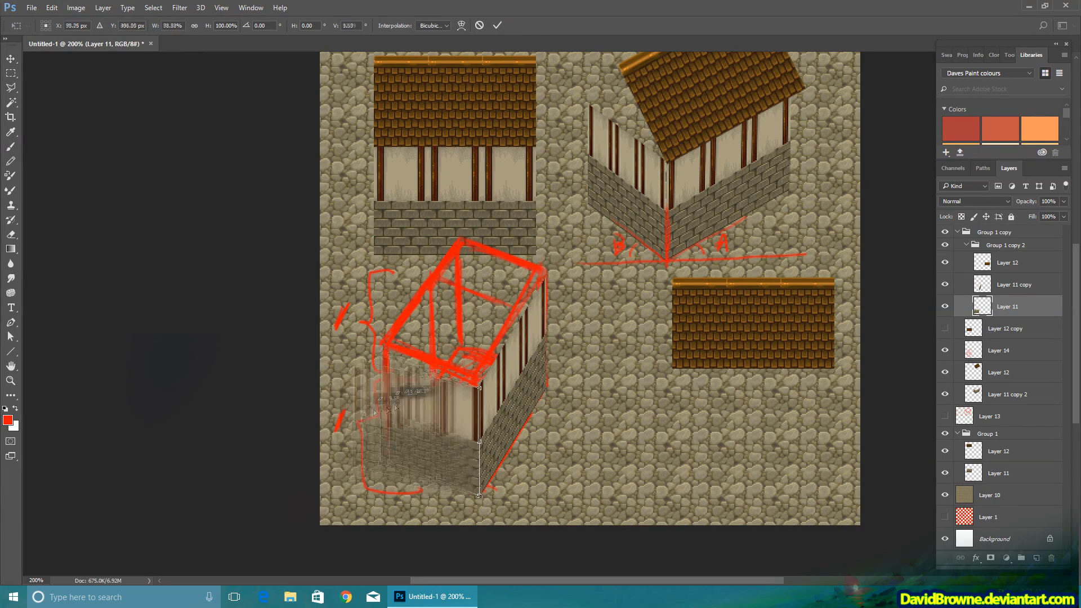
Duplicate the spare house's tiled roof on Layer 12
click(1008, 263)
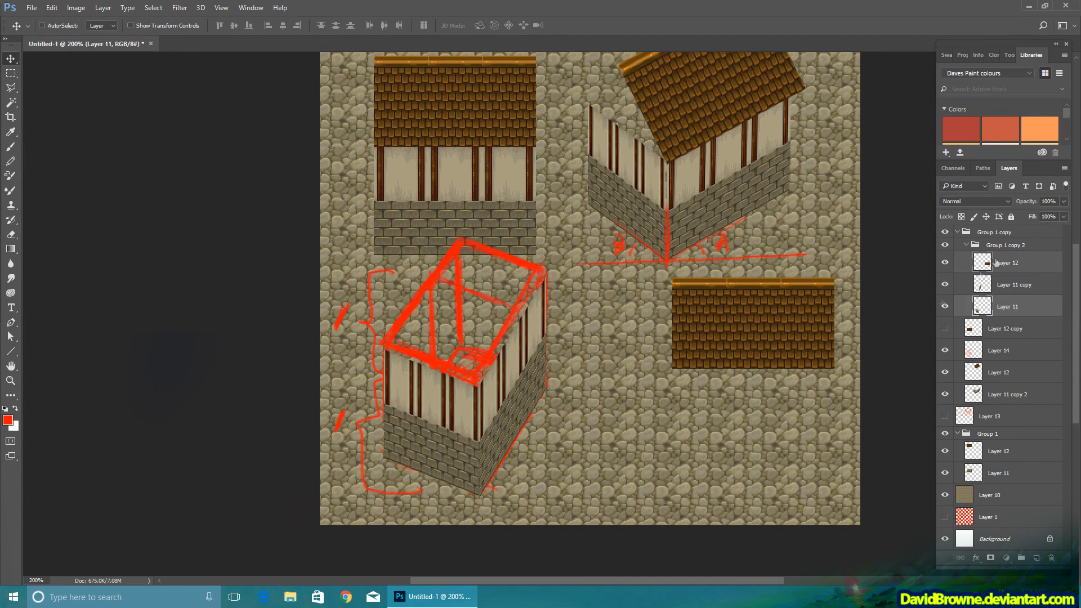
click(103, 7)
click(121, 54)
key(Return)
On Layer 14, sketch a red gable roof outline over the new box and circle the far slope in orange
click(1008, 372)
key(b)
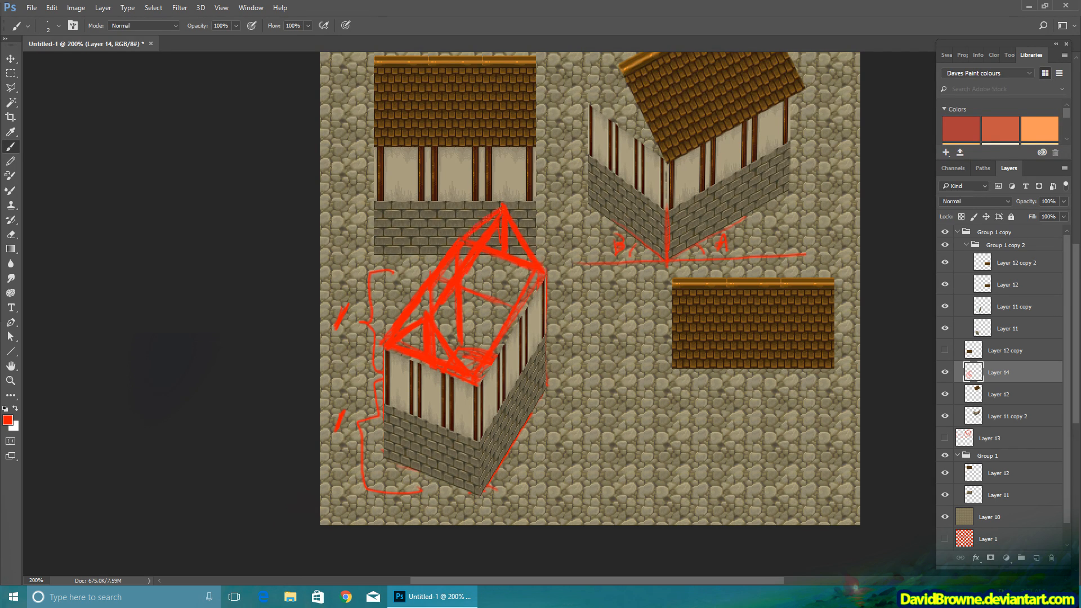
click(1039, 128)
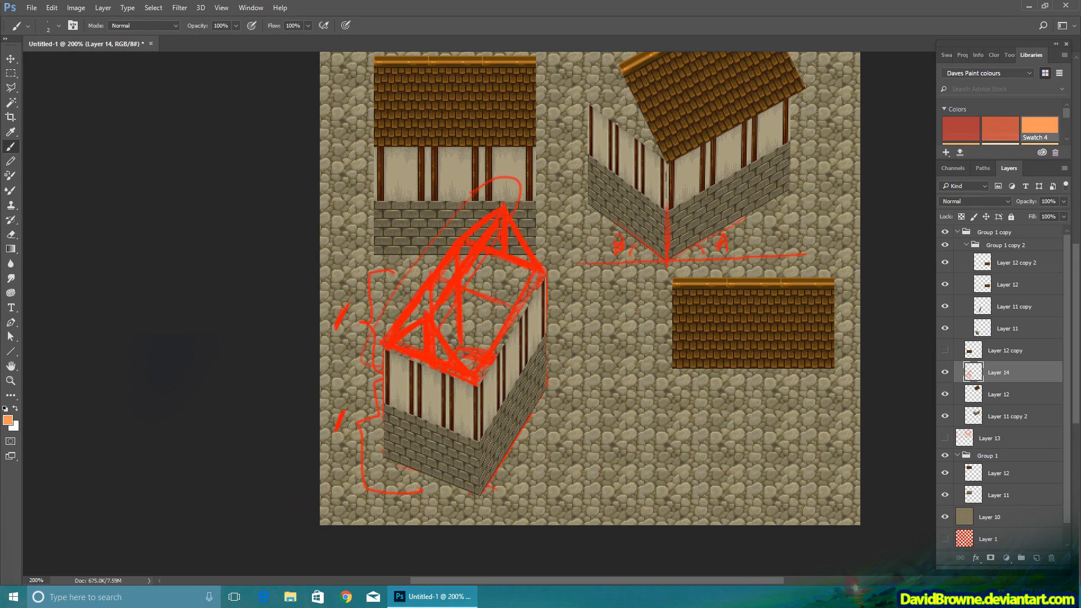
drag(388, 344, 482, 208)
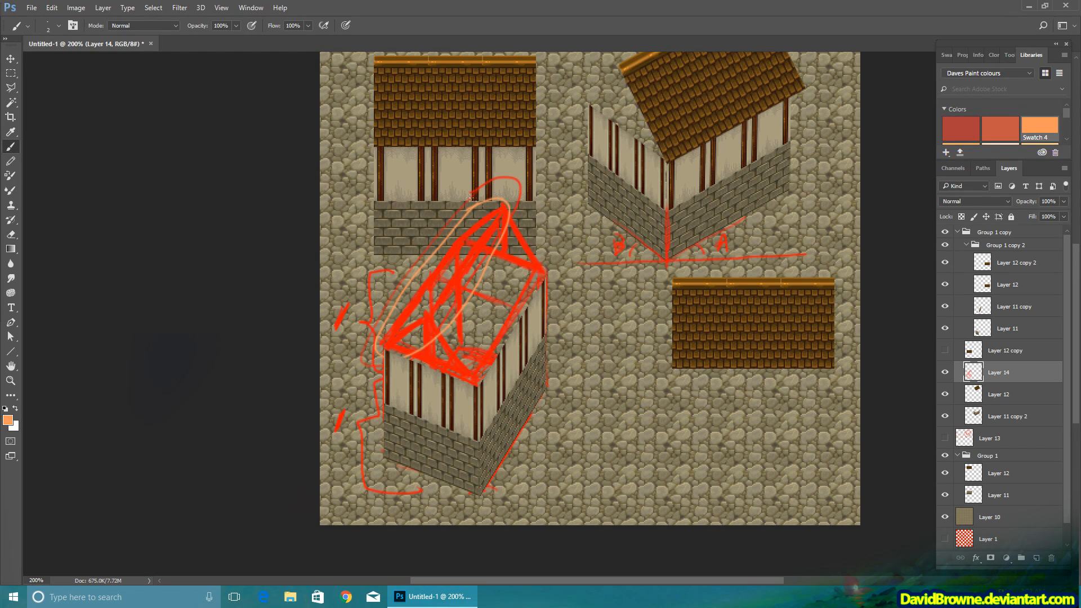
Move Layer 12 copy 2 onto the sketched roof and skew it toward the near slope's outer edge
click(1015, 263)
click(11, 59)
drag(753, 326, 428, 281)
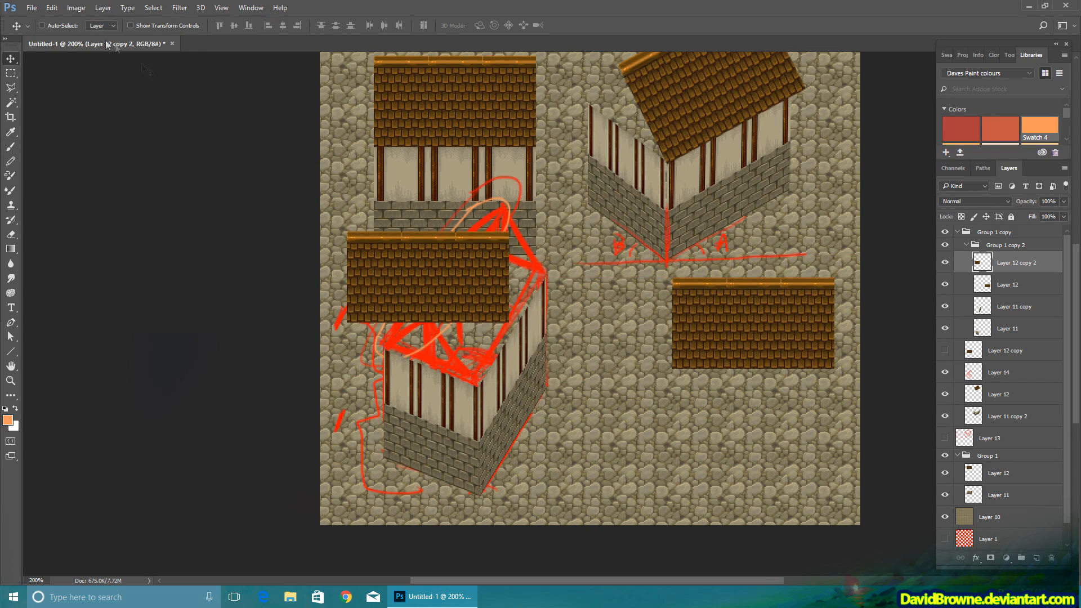
click(51, 8)
mouse_move(138, 251)
click(213, 295)
drag(428, 232, 408, 234)
drag(428, 322, 471, 306)
drag(520, 271, 513, 236)
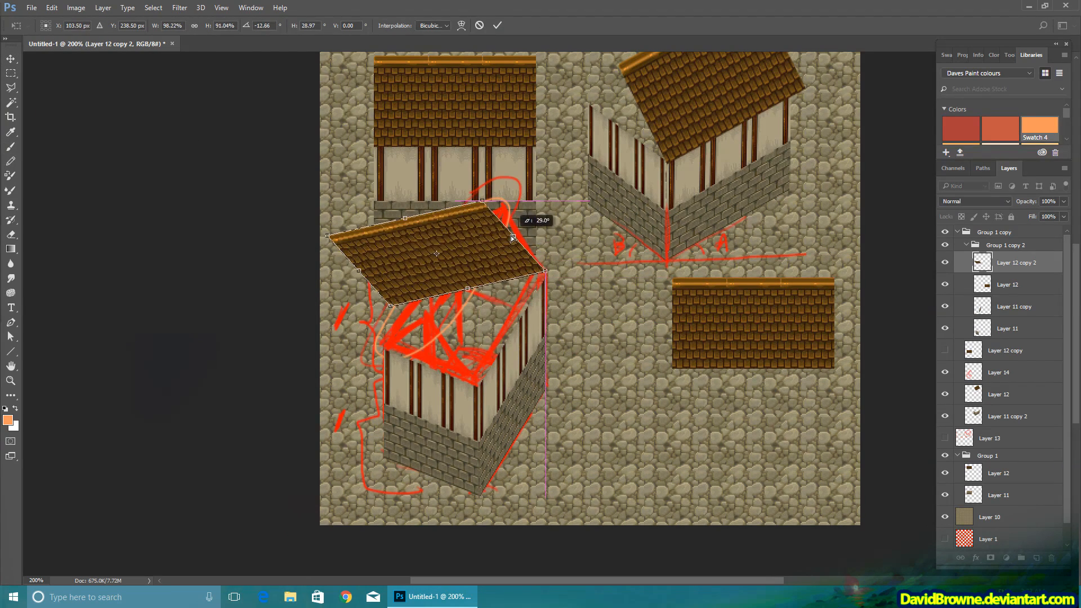
Align the roof copy's ridge, eave and gable edge with the sketched near slope, and apply the transform
drag(358, 271, 446, 350)
drag(515, 237, 520, 239)
drag(452, 258, 467, 257)
drag(455, 349, 453, 351)
drag(513, 328, 517, 332)
drag(466, 258, 466, 250)
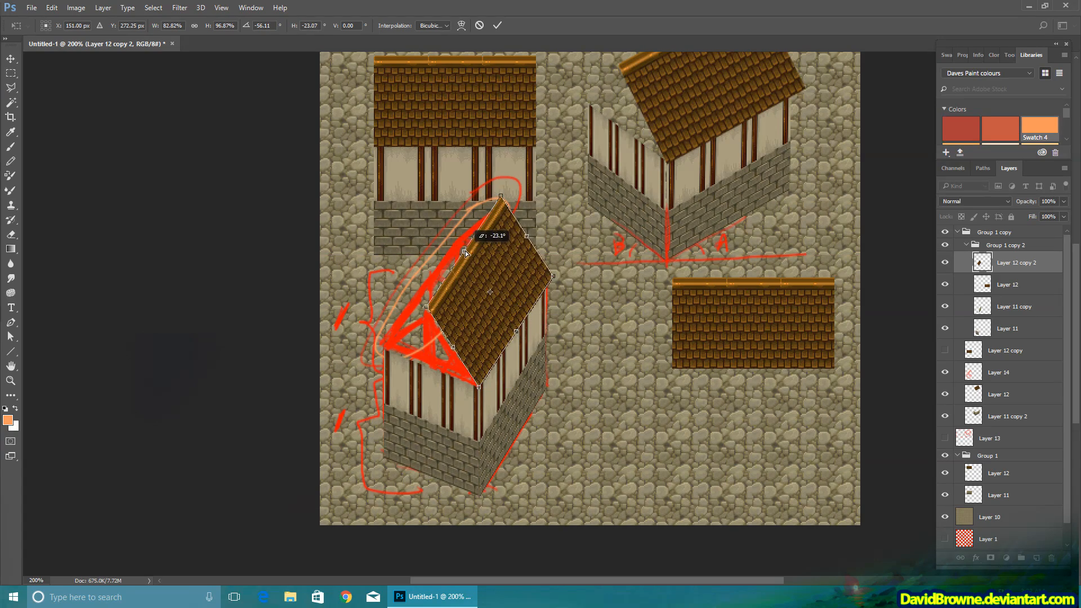
drag(516, 328, 522, 330)
key(Return)
Merge the near roof slope on Layer 12 copy 2 down into Layer 12 with the far slope
click(1008, 284)
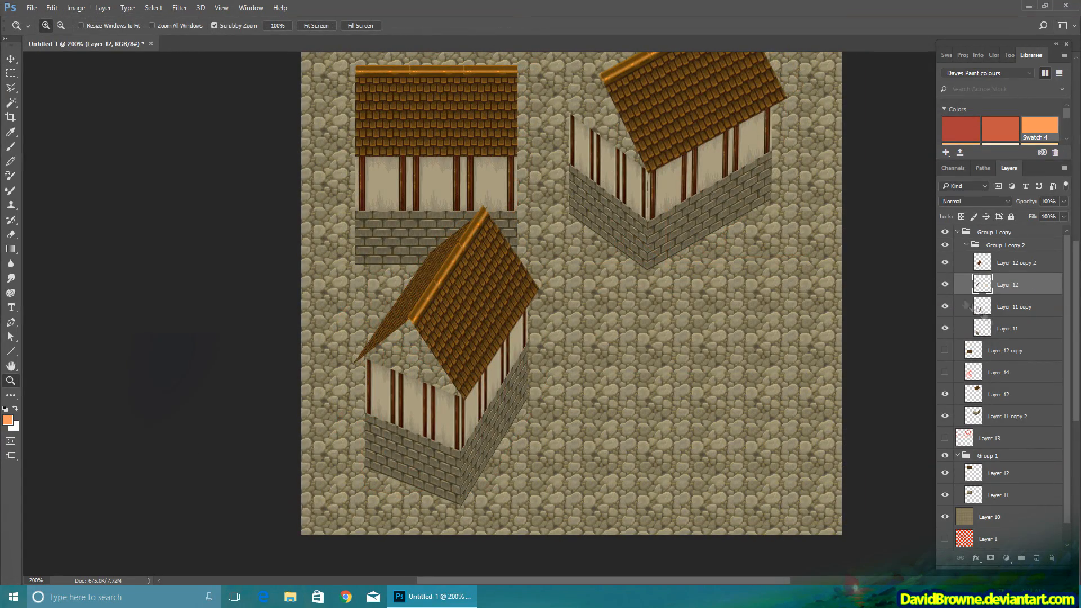
click(945, 306)
click(945, 307)
click(1009, 264)
key(ctrl+e)
Adjust the merged roof's far-side corners with a transform and nudge its position
click(54, 8)
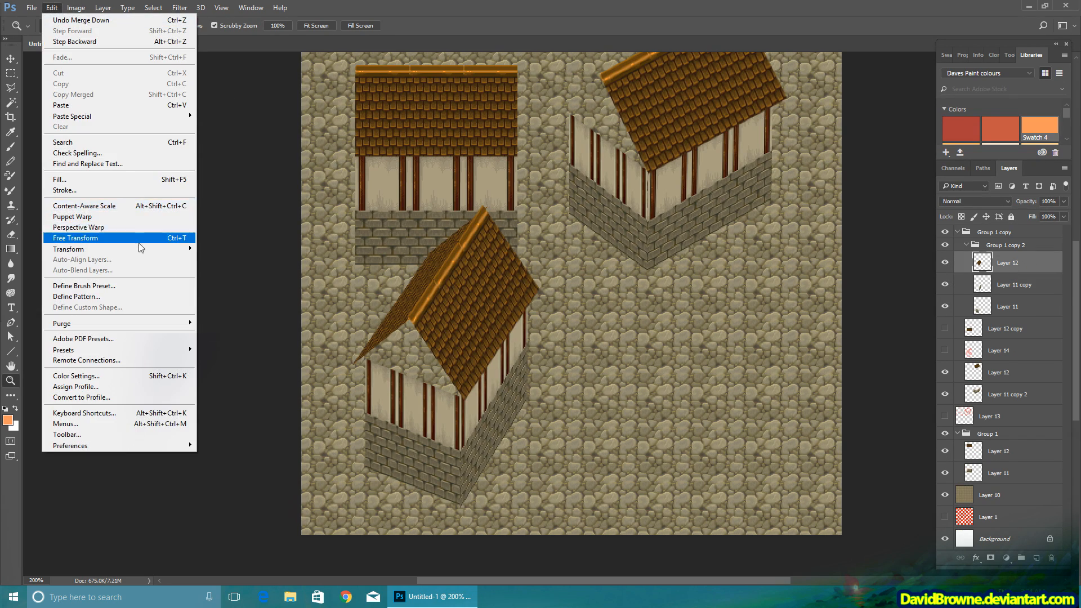
click(140, 242)
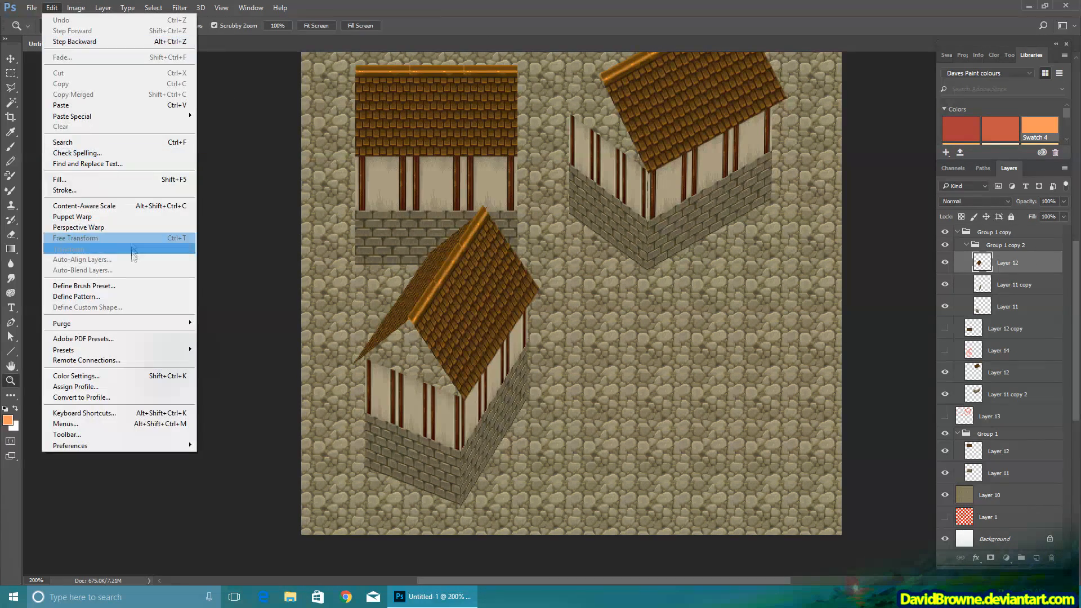
click(140, 242)
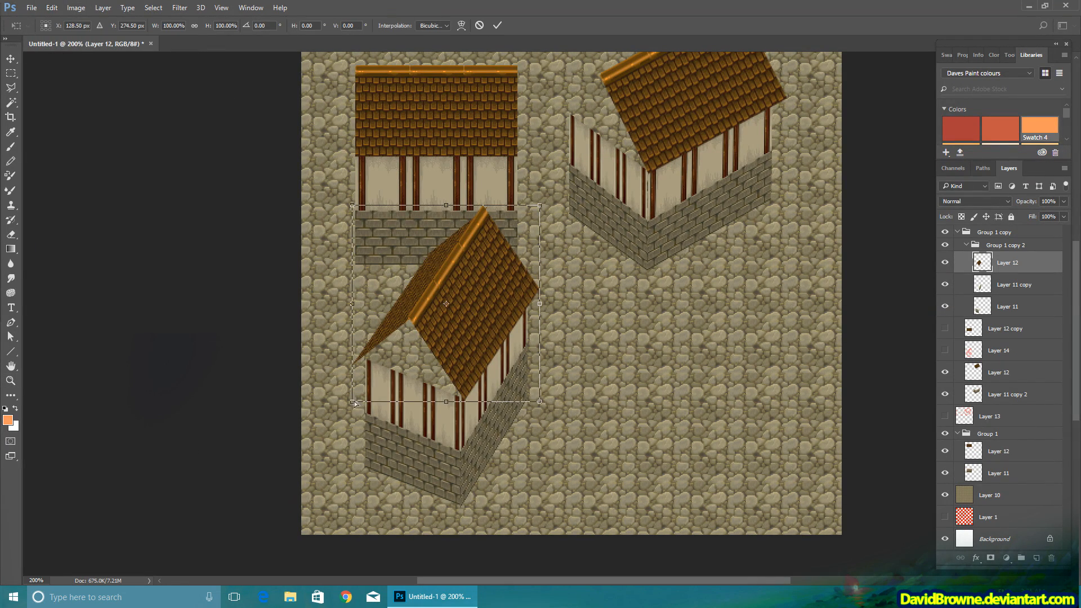
drag(353, 401, 347, 402)
drag(352, 205, 357, 205)
click(497, 25)
click(472, 280)
key(v)
key(Left)
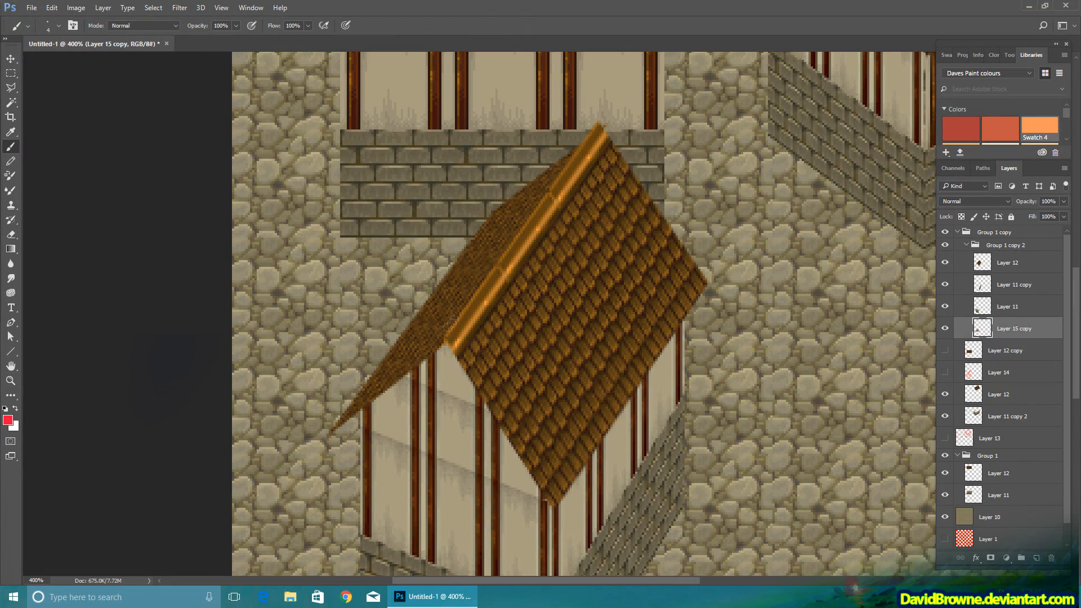
On a new layer above the roof, circle both ridge ends and the far slope's eave tip in red
mouse_move(451, 324)
mouse_down()
mouse_move(468, 341)
mouse_move(450, 307)
mouse_up()
key(ctrl+z)
click(1008, 263)
click(1036, 558)
drag(602, 94, 597, 104)
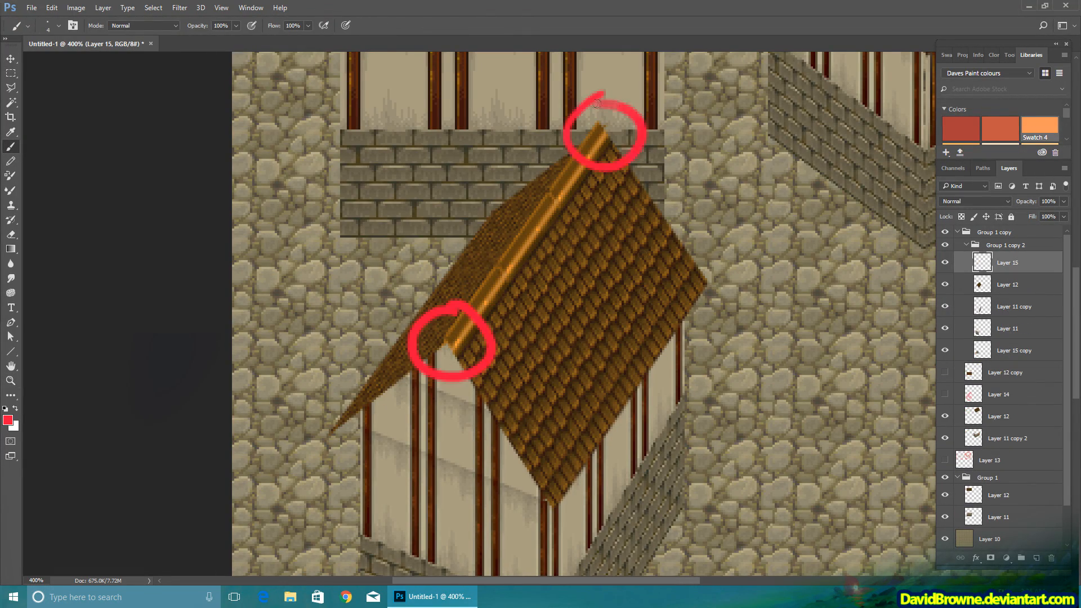
drag(403, 388, 410, 278)
mouse_move(363, 274)
mouse_down()
mouse_move(319, 325)
mouse_move(356, 275)
mouse_up()
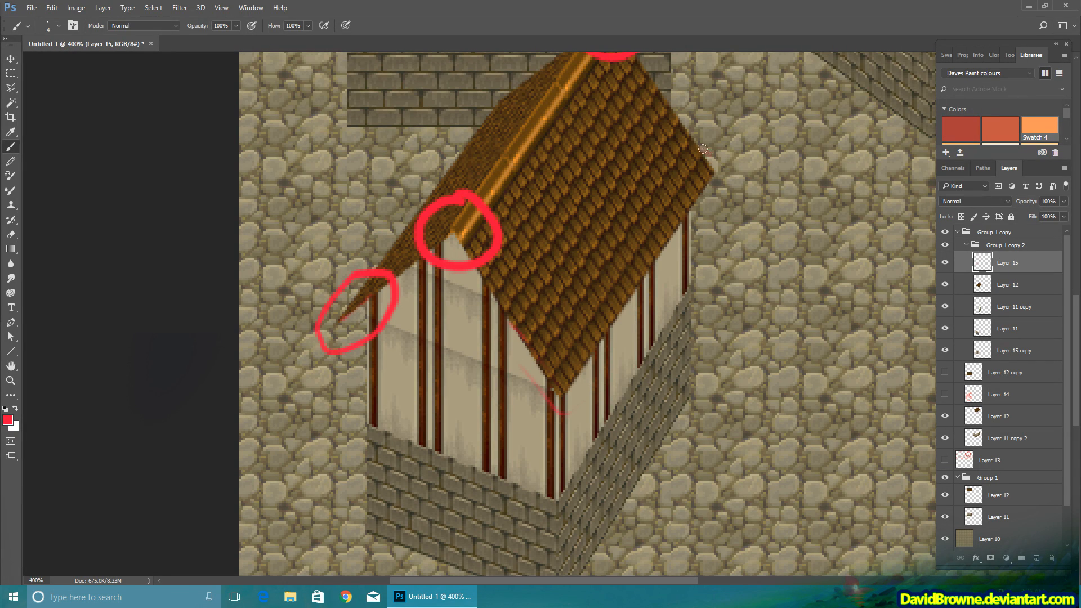
Mark the eave overhangs and wall edges in red, and sketch a door on the gable wall and a barrel by the side wall
drag(703, 197, 680, 234)
drag(594, 357, 559, 400)
drag(435, 477, 443, 415)
drag(365, 298, 383, 362)
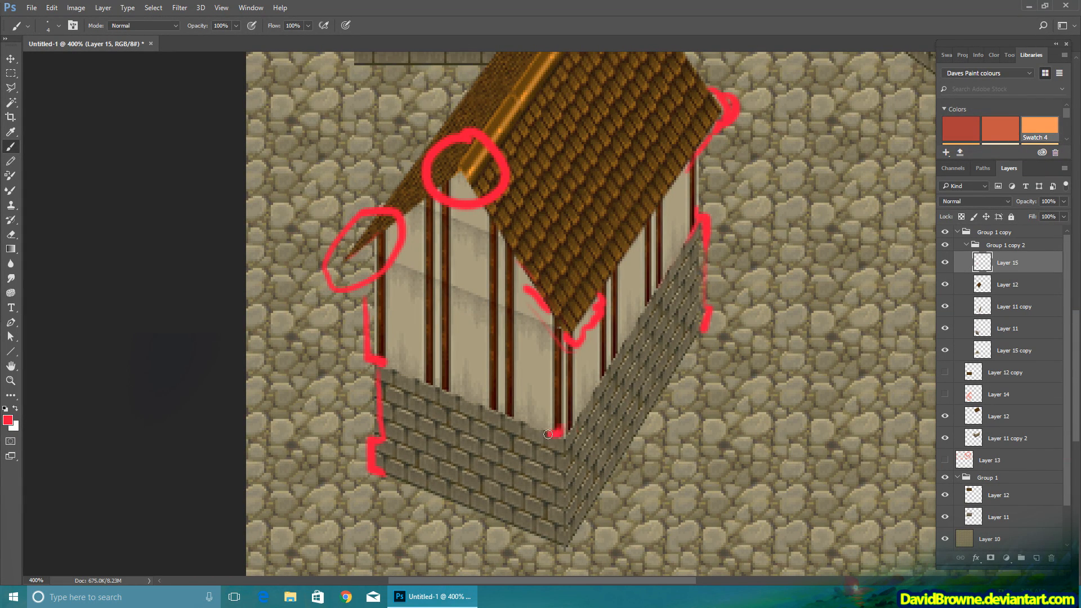
mouse_move(419, 485)
mouse_down()
mouse_move(422, 306)
mouse_move(465, 398)
mouse_up()
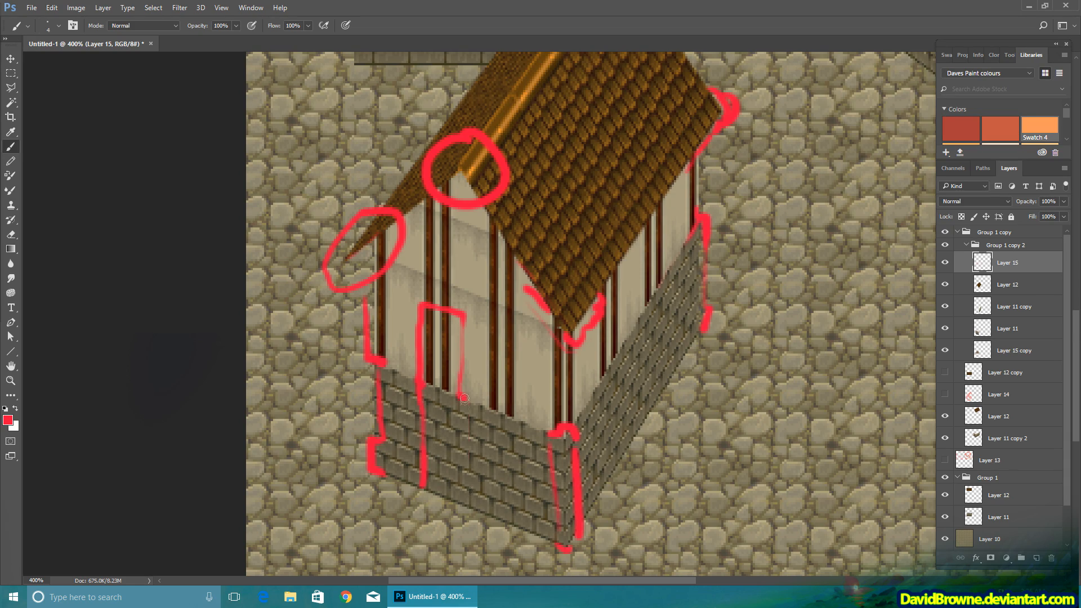
drag(686, 449, 673, 392)
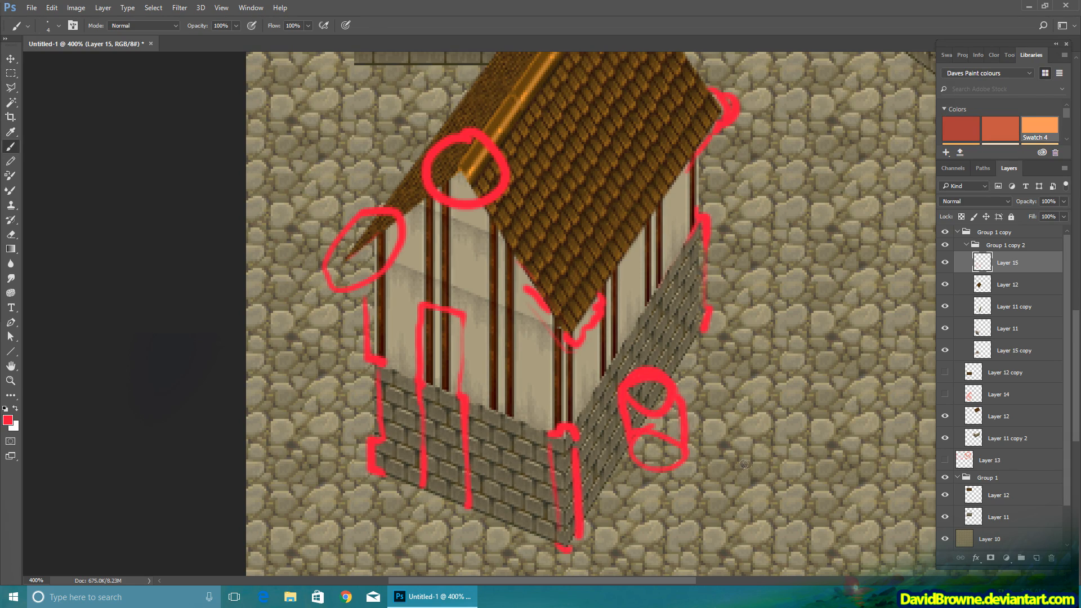
Hide the red annotations on Layer 15
key(z)
alt+click(678, 442)
alt+click(678, 442)
alt+click(678, 442)
click(613, 306)
click(944, 262)
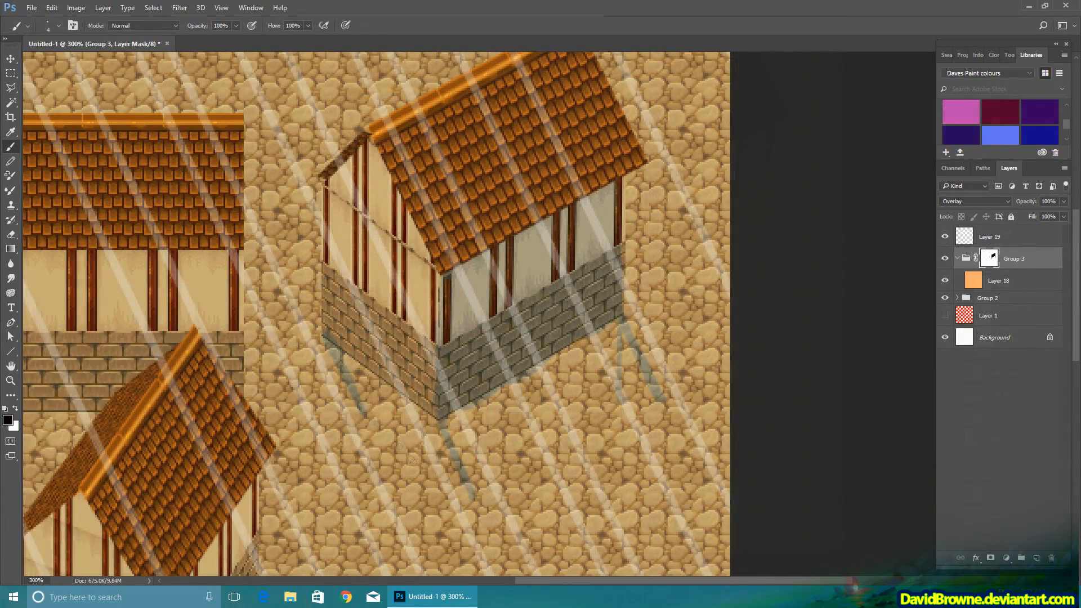
Paint black on Group 3's mask to shade the angled house's gable wall and the ground beside it
drag(367, 417, 467, 494)
key(])
key(])
key(])
key(])
key(])
key(])
key(])
mouse_move(332, 336)
mouse_down()
mouse_move(334, 185)
mouse_move(373, 160)
mouse_move(363, 392)
mouse_move(389, 298)
mouse_move(432, 389)
mouse_up()
With a smaller brush, paint the cast shadow's outer edge and the ground along the long wall on Group 3's mask
key([)
key([)
mouse_move(510, 475)
mouse_down()
mouse_move(487, 488)
mouse_move(650, 392)
mouse_up()
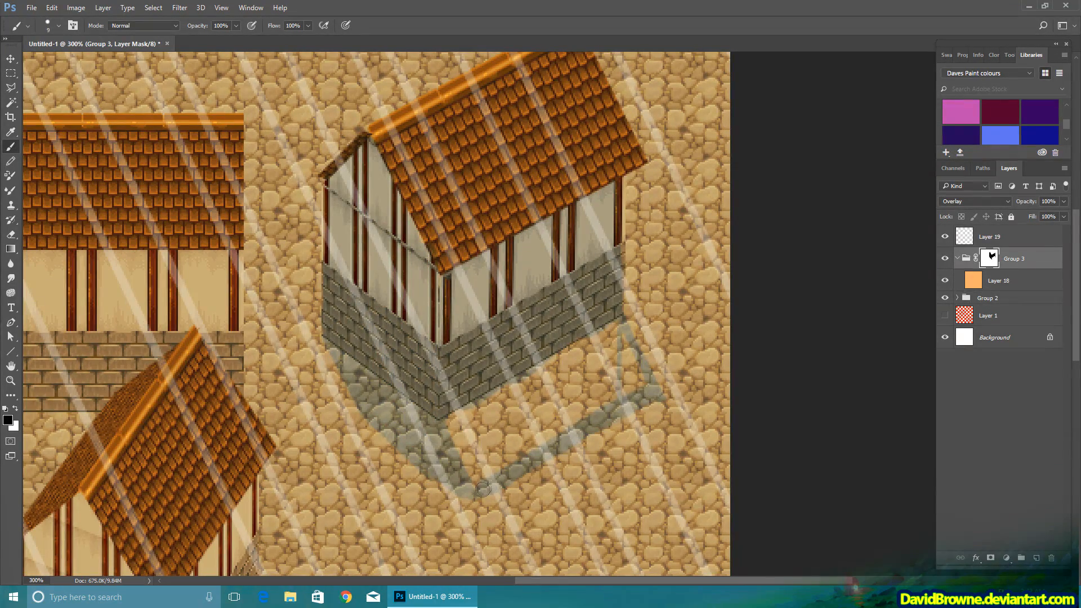
mouse_move(483, 488)
mouse_down()
mouse_move(631, 385)
mouse_move(562, 389)
mouse_up()
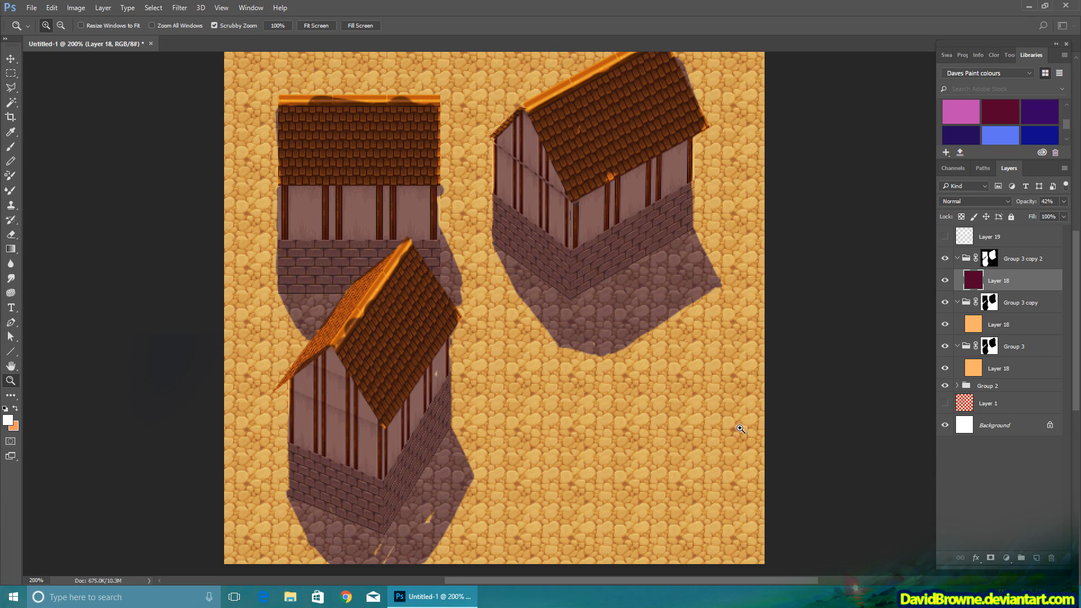
Toggle the dark red Layer 18 in Group 3 copy 2 off and on to compare the shadow tint
click(945, 280)
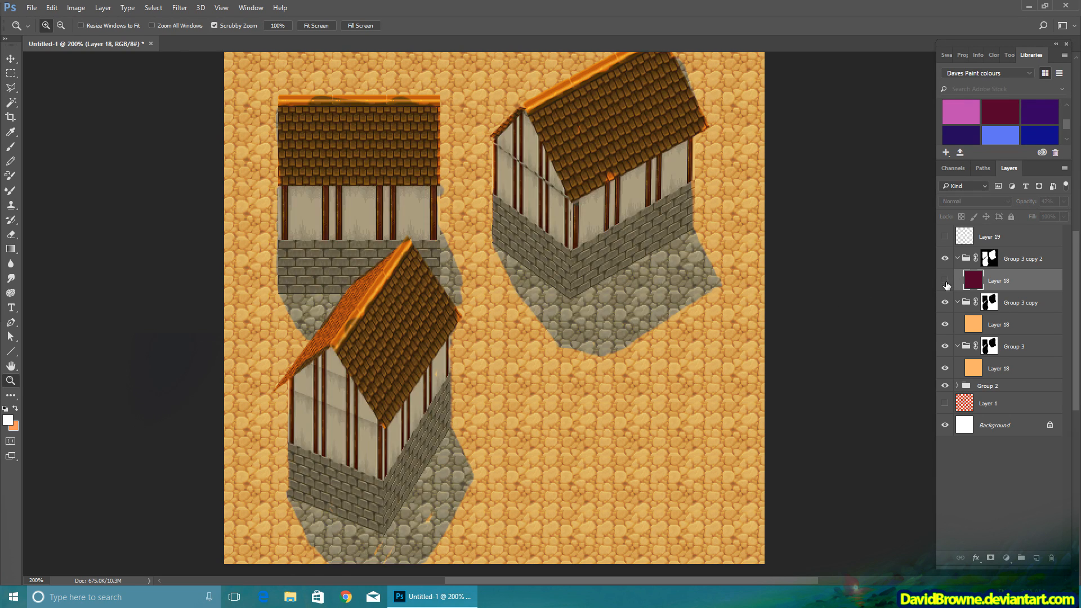
click(945, 280)
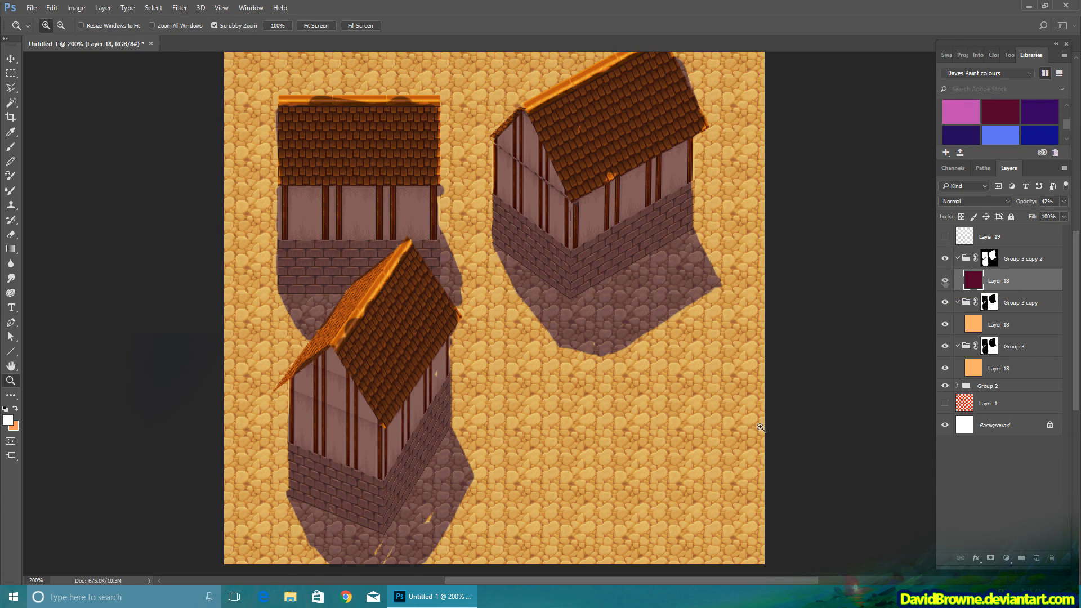